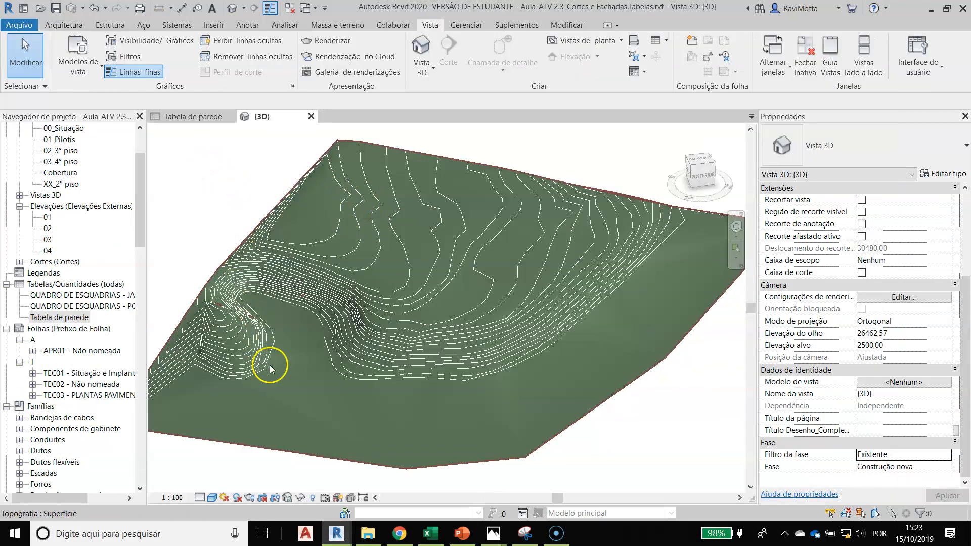
Select the existing toposurface in the 3D view and review its properties and the site modification tools
click(558, 341)
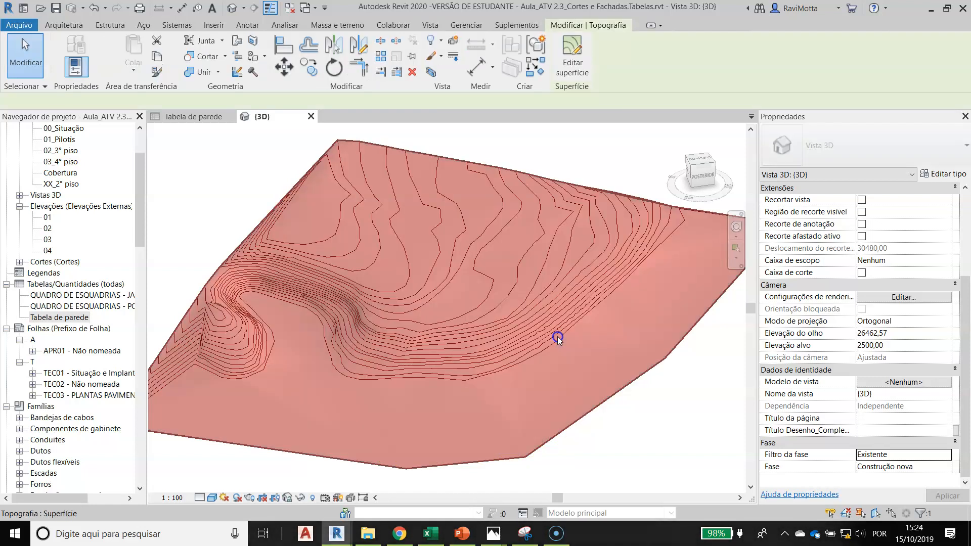
click(329, 26)
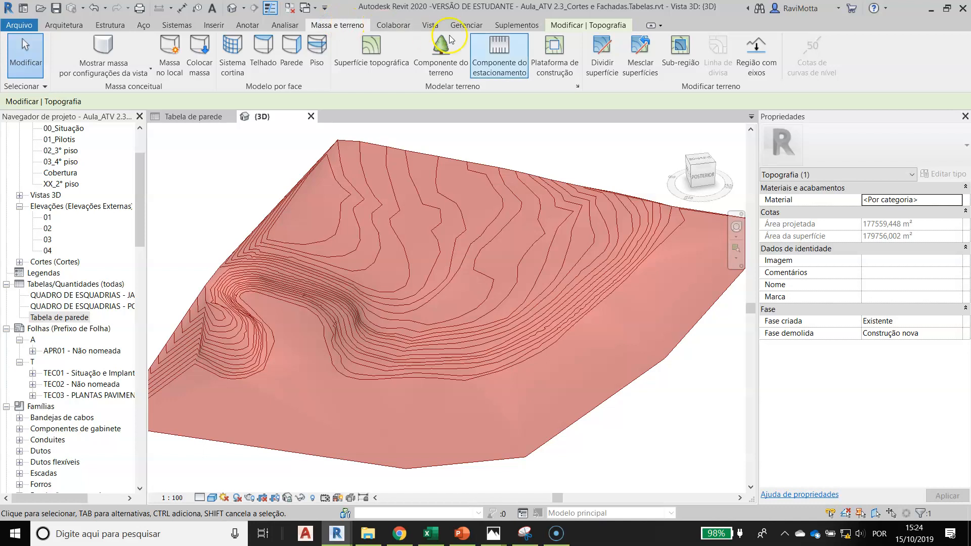
click(758, 76)
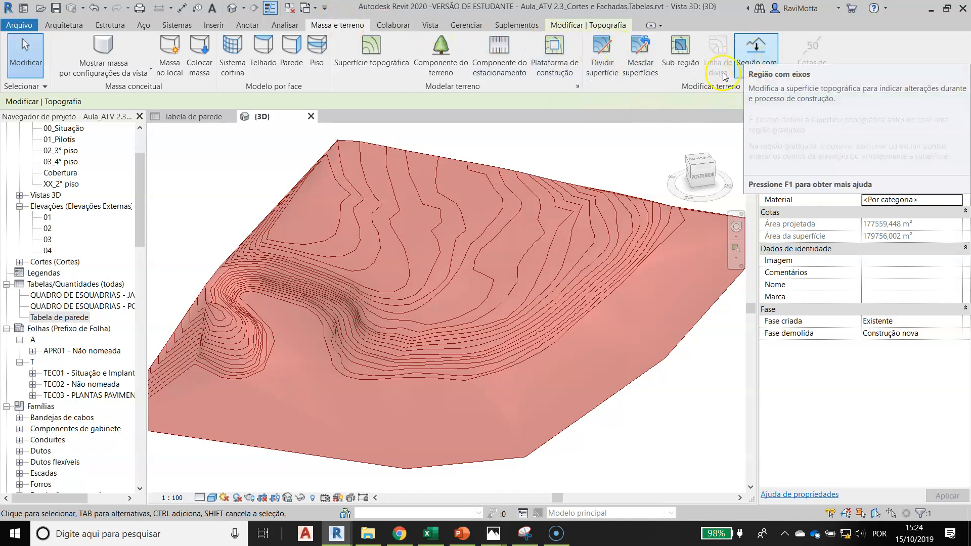
click(525, 146)
click(524, 211)
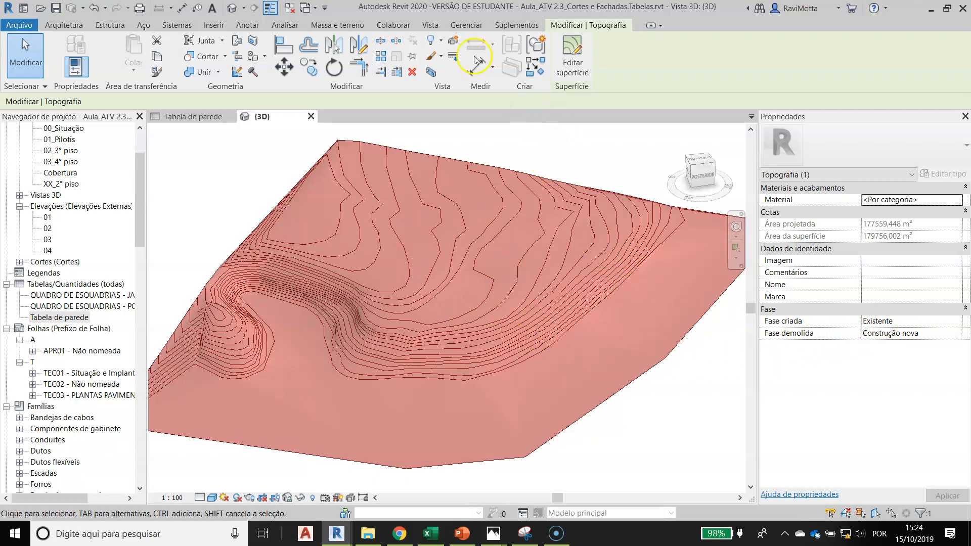
click(337, 24)
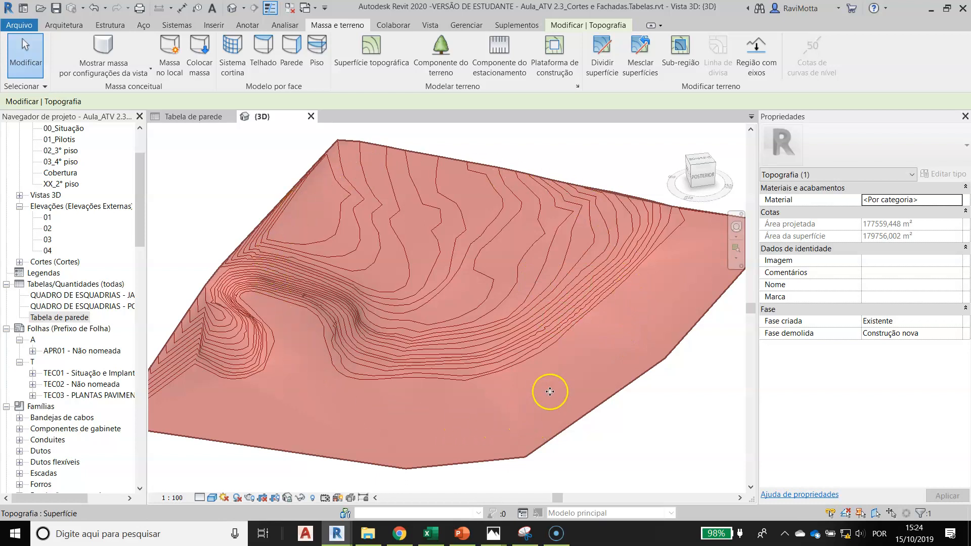
click(498, 359)
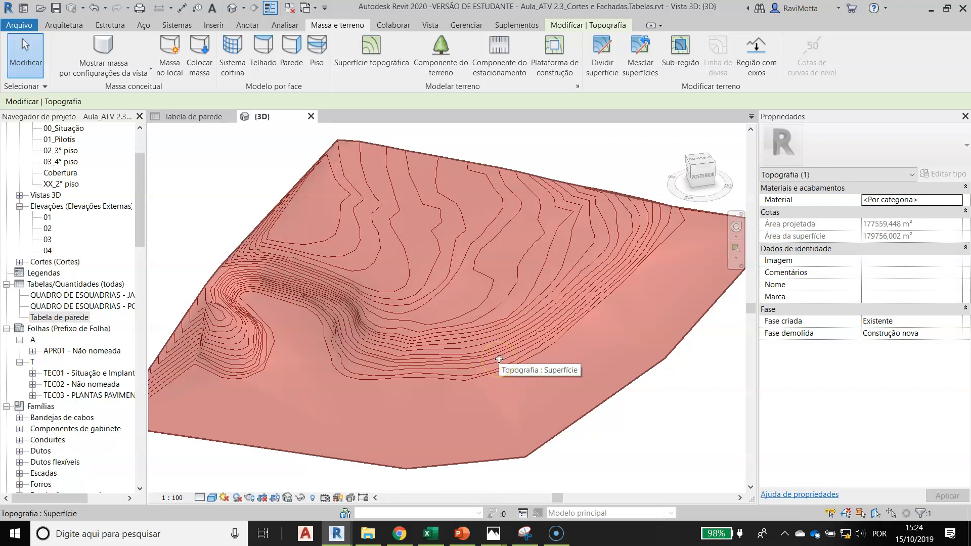
click(494, 359)
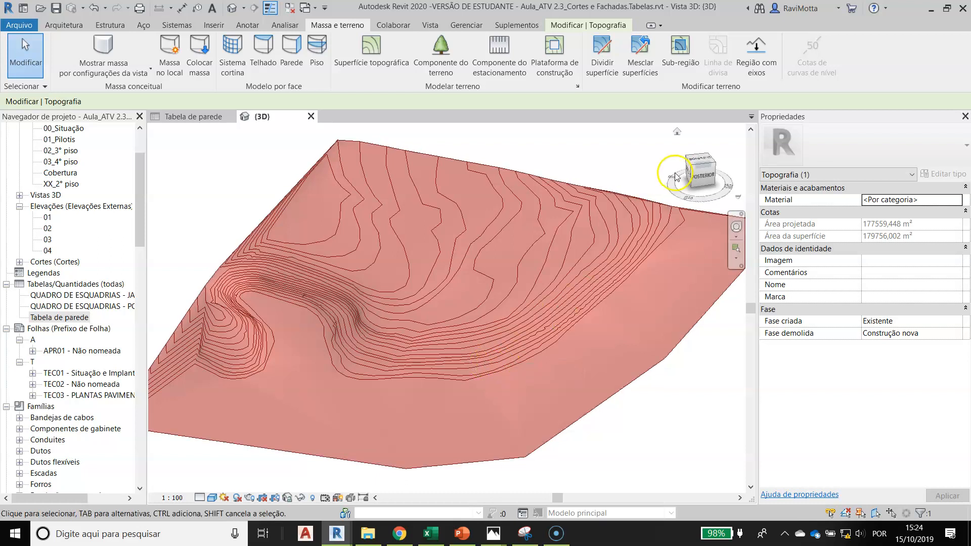
Set the 3D view's phase filter to Final
click(683, 411)
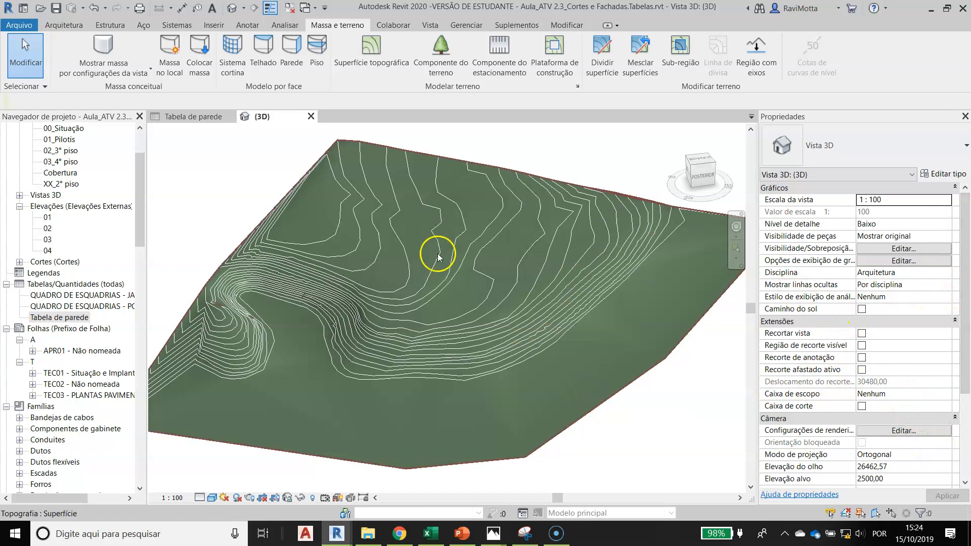
drag(965, 313, 965, 397)
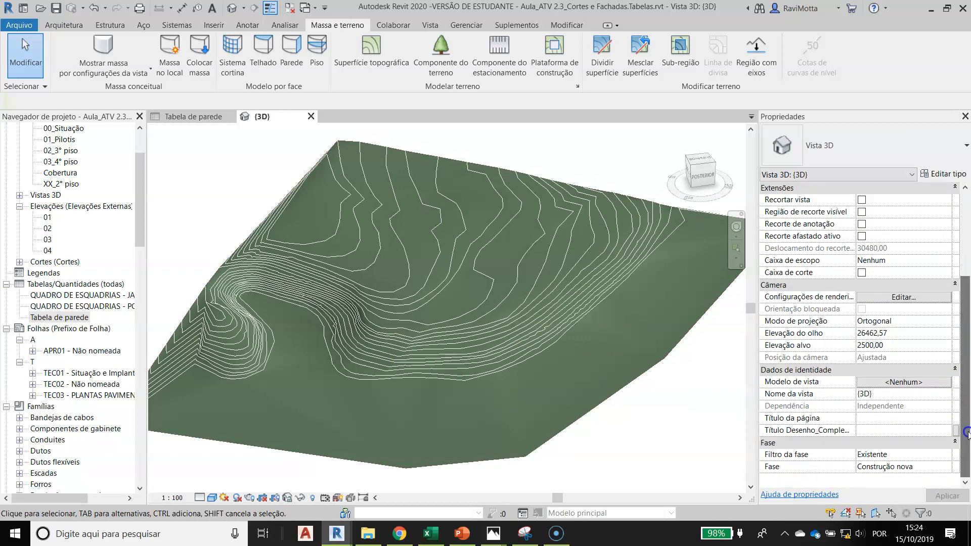
click(946, 457)
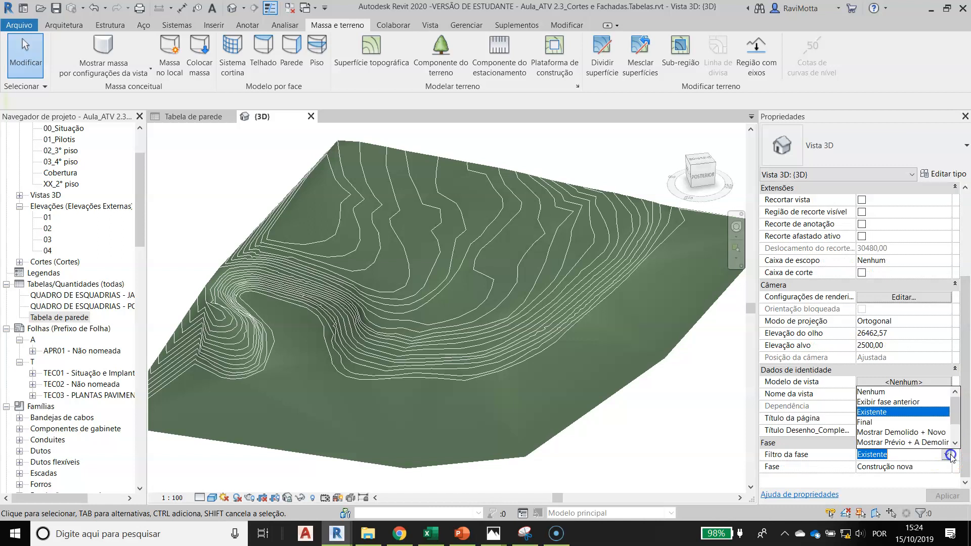
click(866, 422)
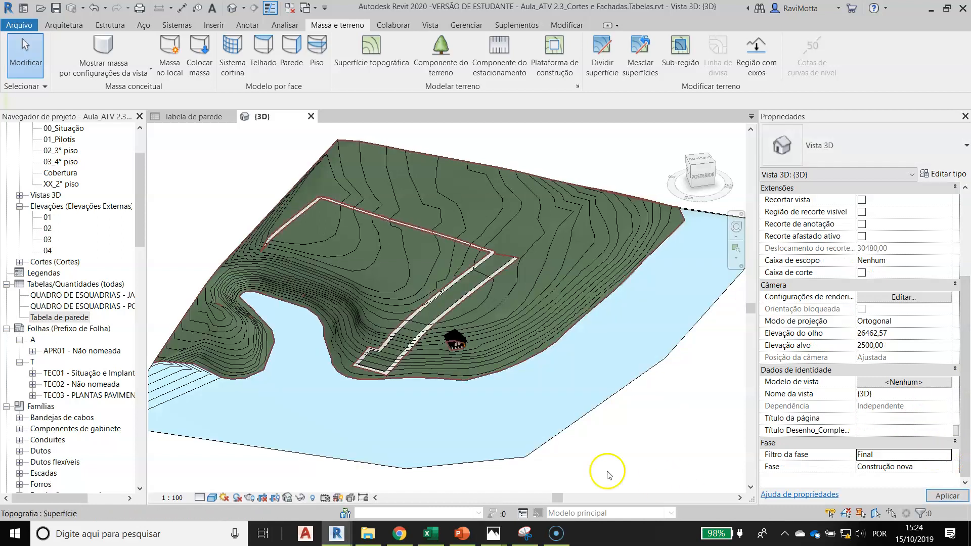
Select the new-construction toposurface around the house and examine its cut, fill and net cut/fill volumes
scroll(458, 355, up, 4)
scroll(457, 355, up, 5)
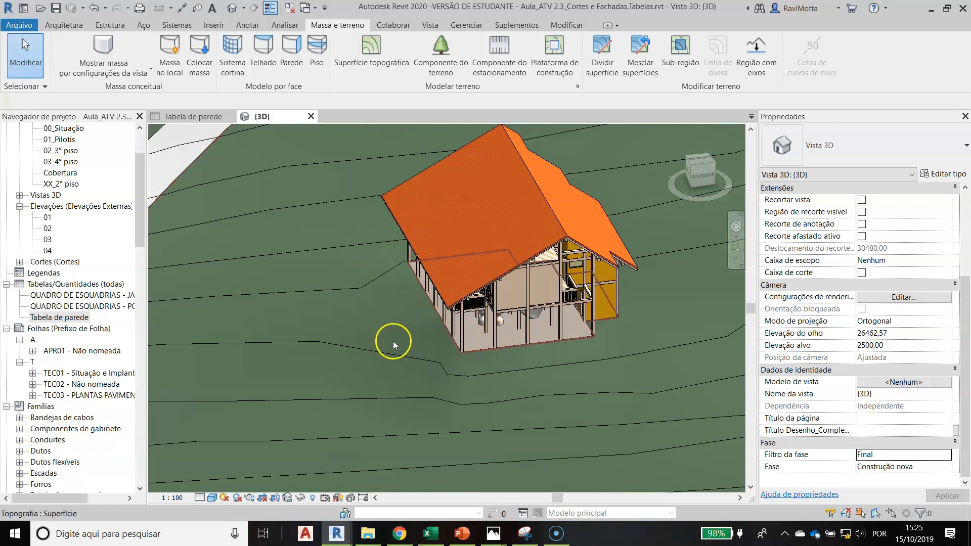
scroll(390, 341, down, 4)
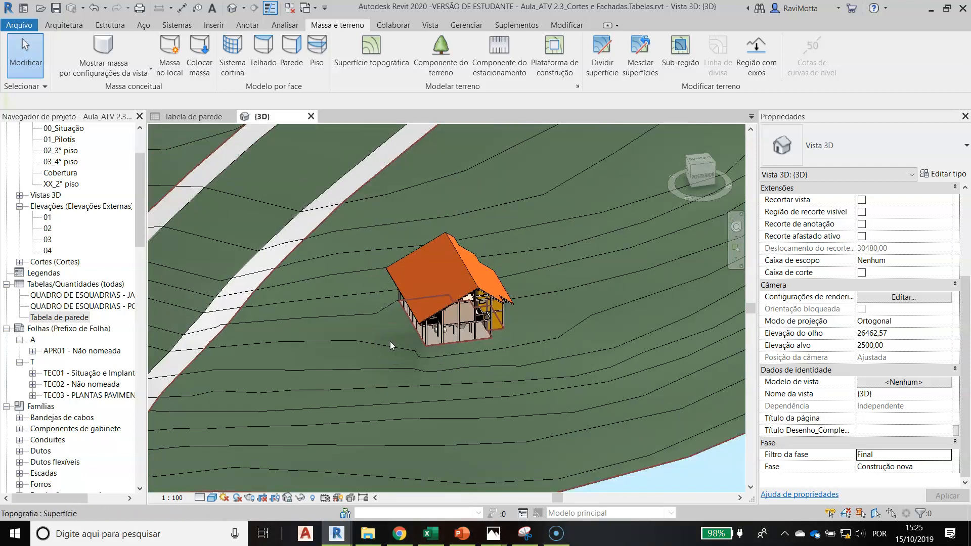
click(558, 340)
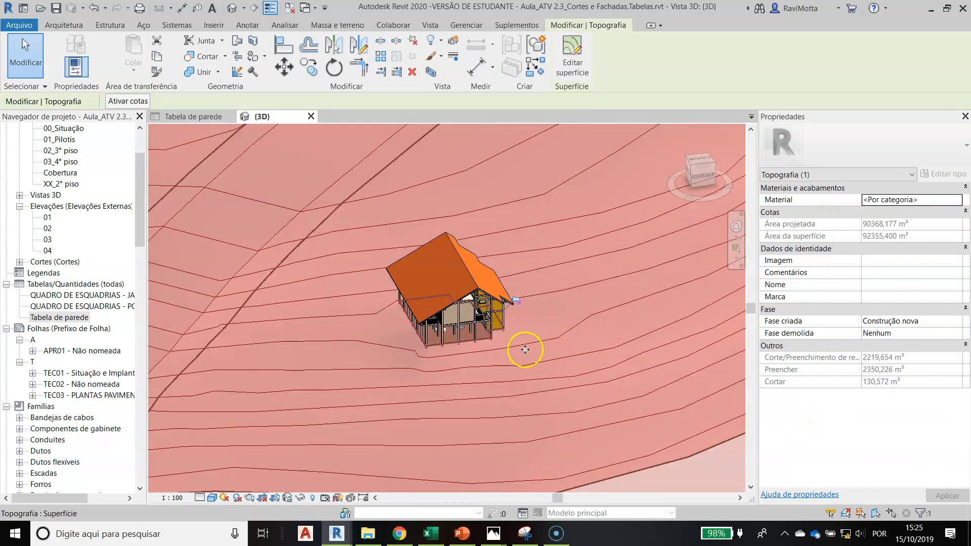
scroll(505, 342, down, 4)
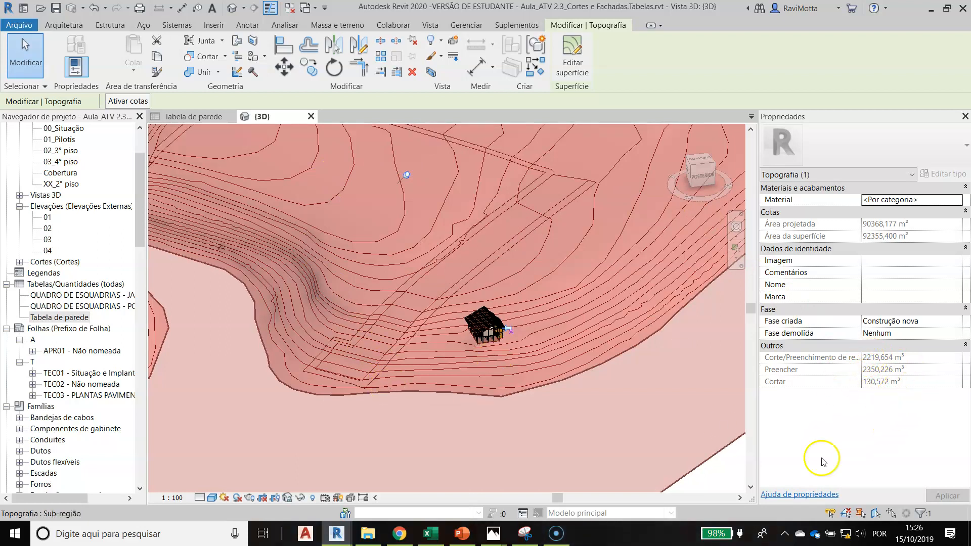
scroll(465, 358, down, 3)
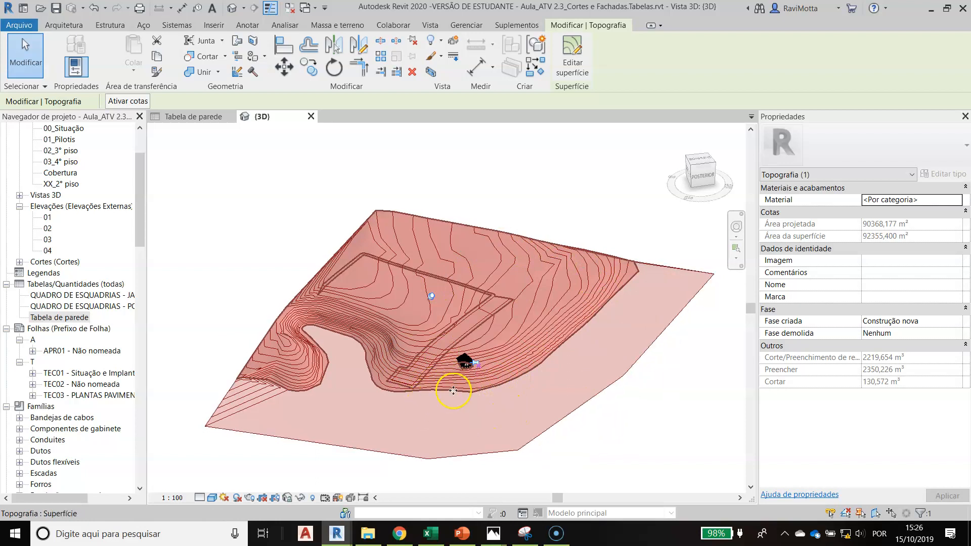
scroll(453, 390, up, 2)
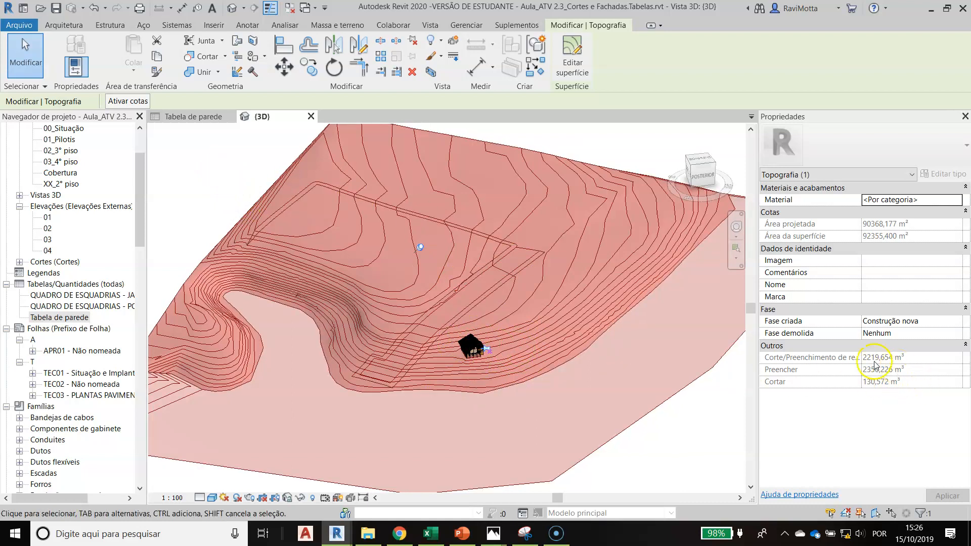
click(451, 332)
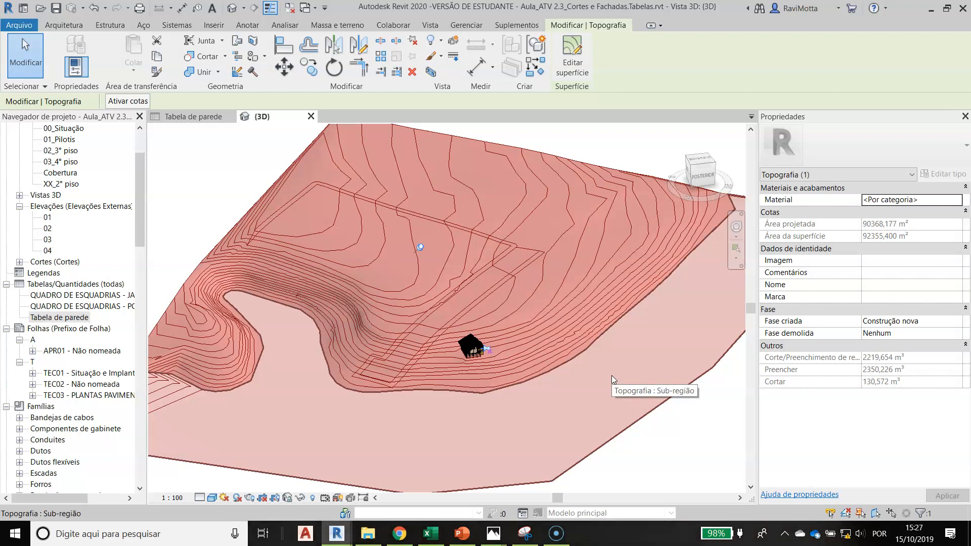
click(542, 334)
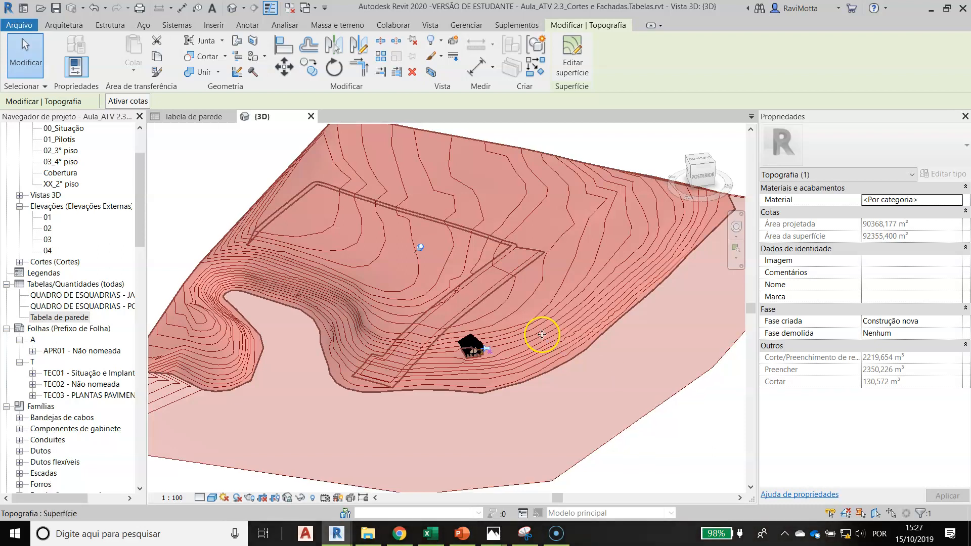
click(191, 175)
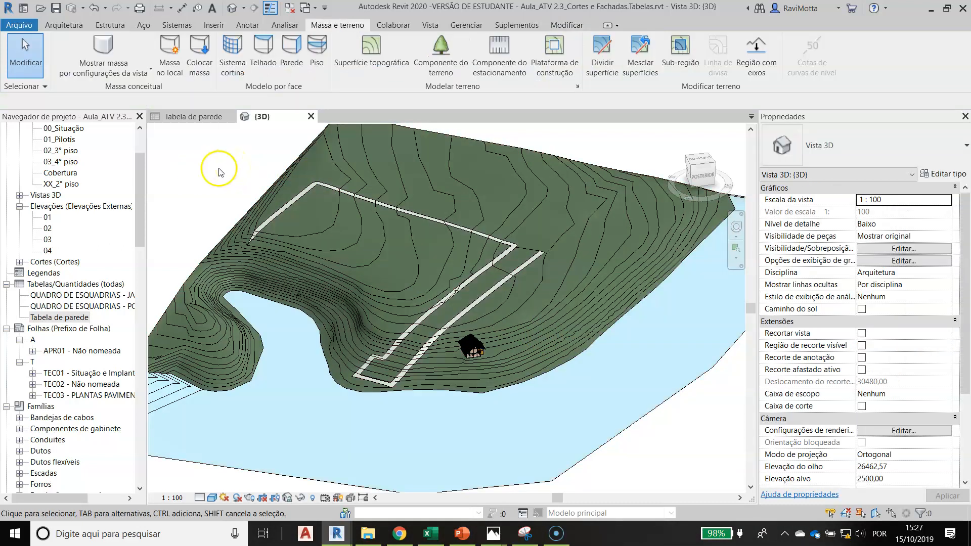
click(145, 229)
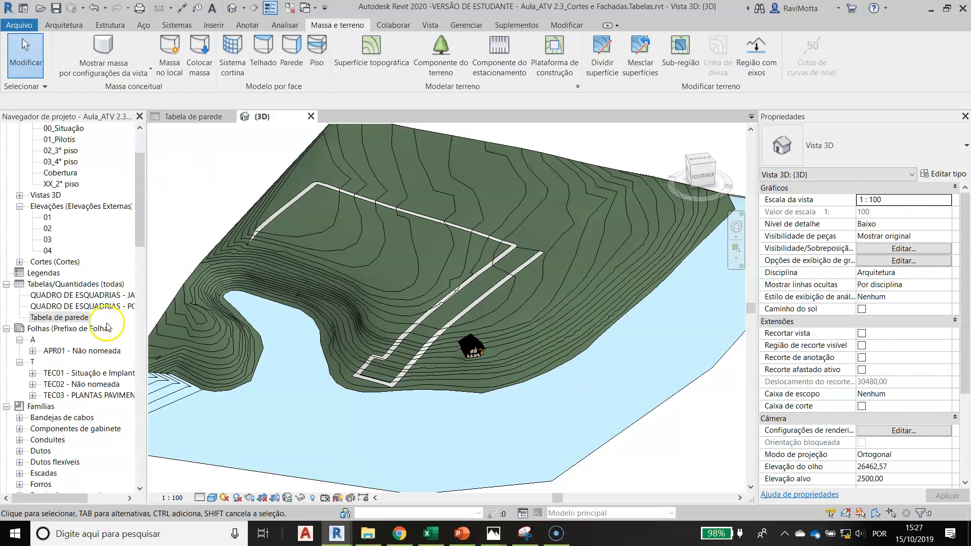
Create a new quantity schedule for the Topografia category
click(429, 24)
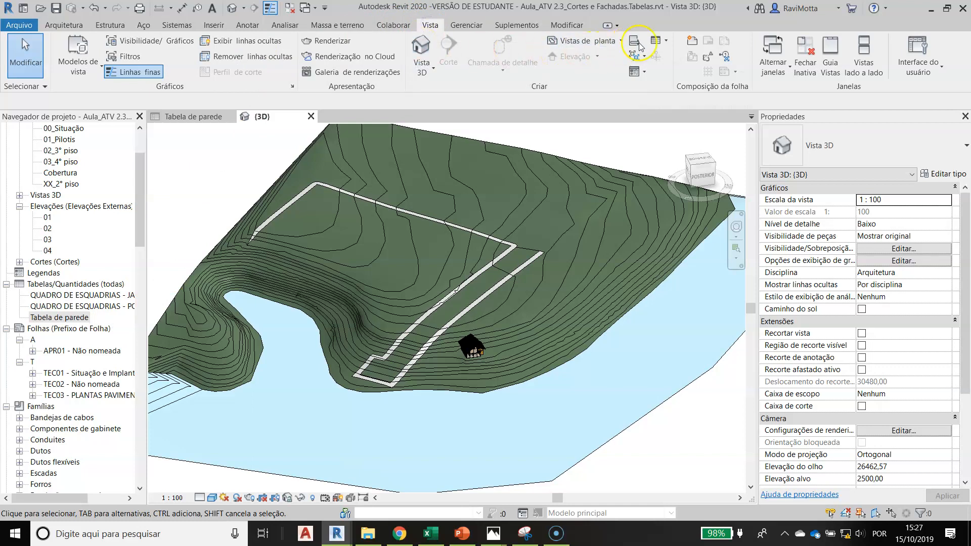
click(660, 40)
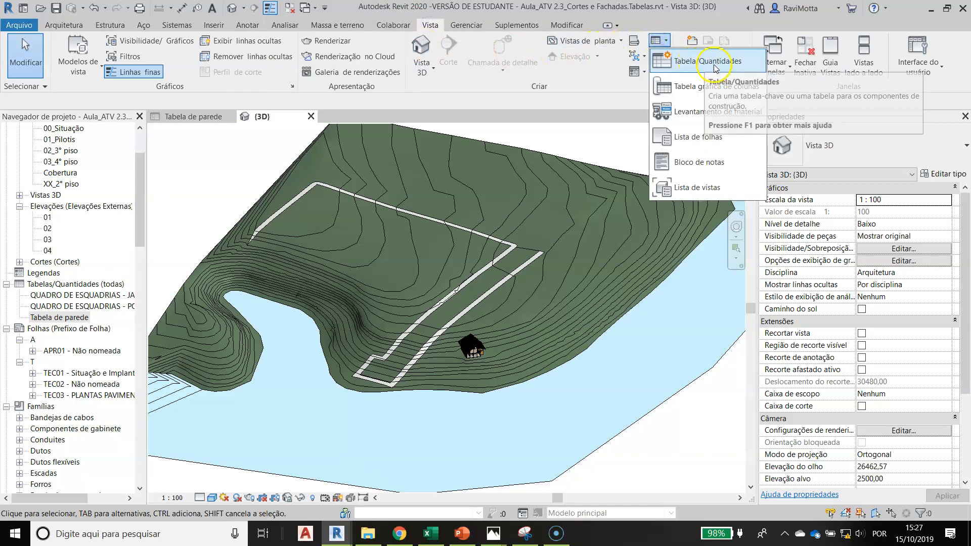
click(691, 60)
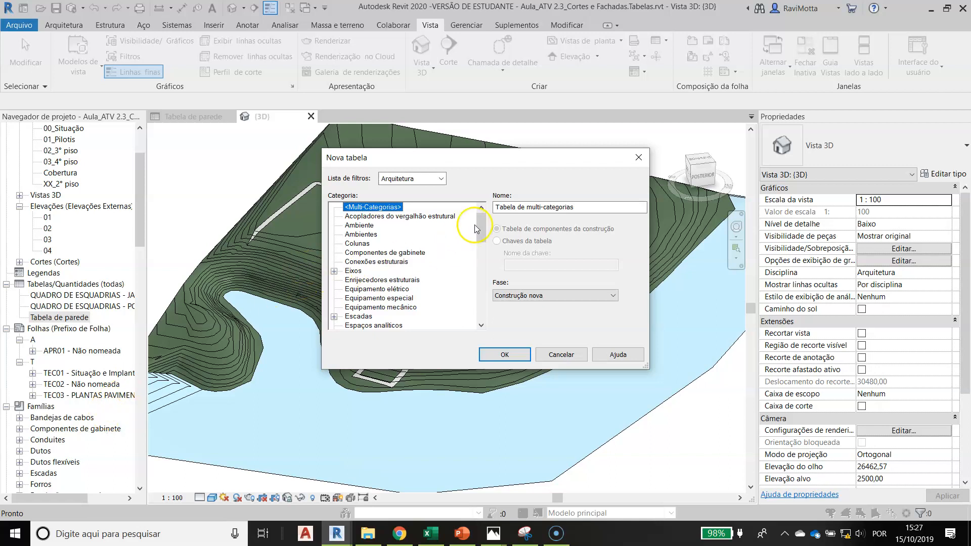
drag(482, 224, 491, 301)
click(354, 290)
click(504, 355)
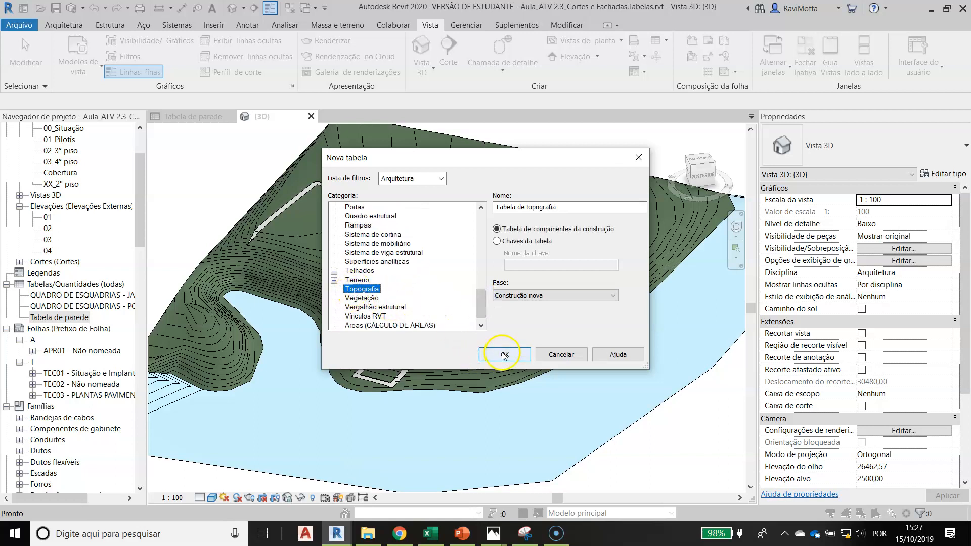
click(469, 370)
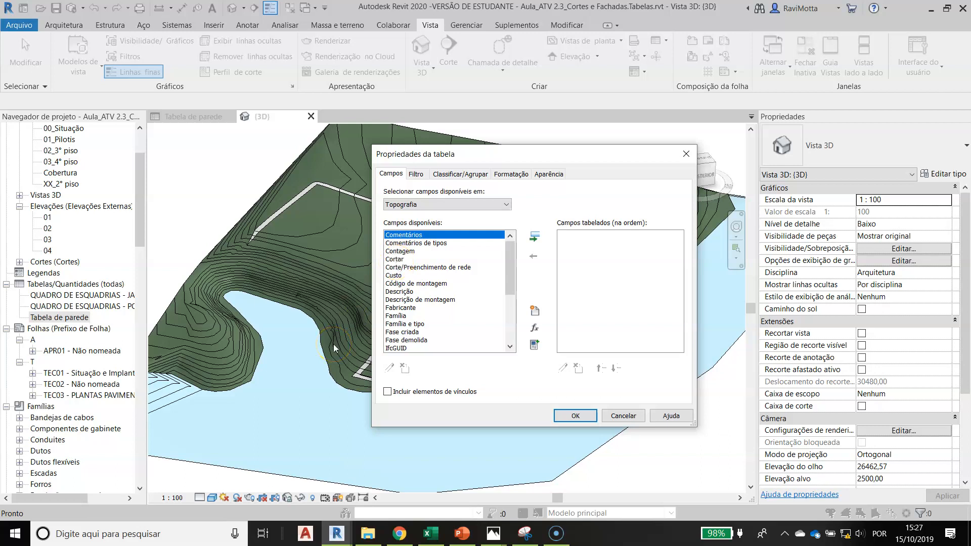
Add the fields Cortar, Preencher and Corte/Preenchimento de rede to the topography schedule, in that order
click(393, 261)
click(535, 235)
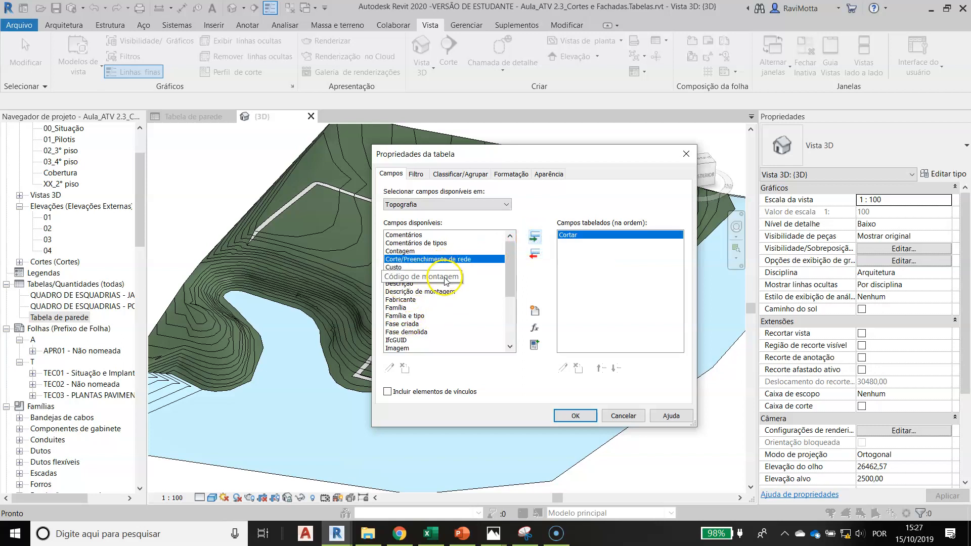
drag(510, 267, 511, 298)
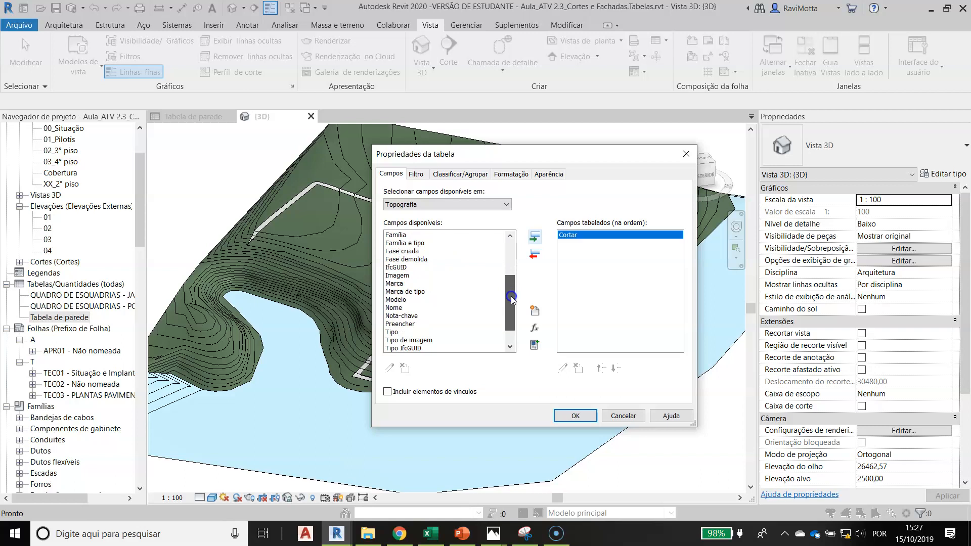
click(400, 325)
click(535, 236)
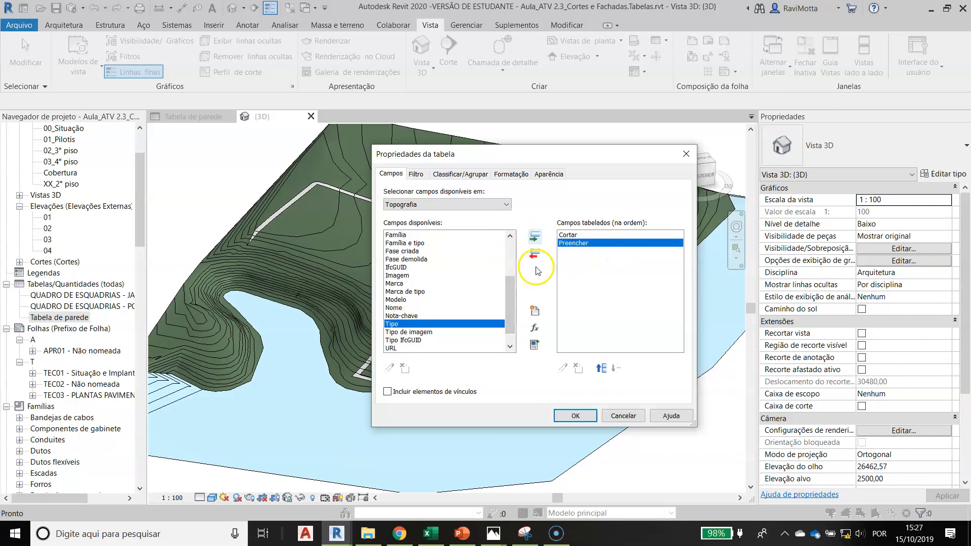
drag(512, 288, 514, 269)
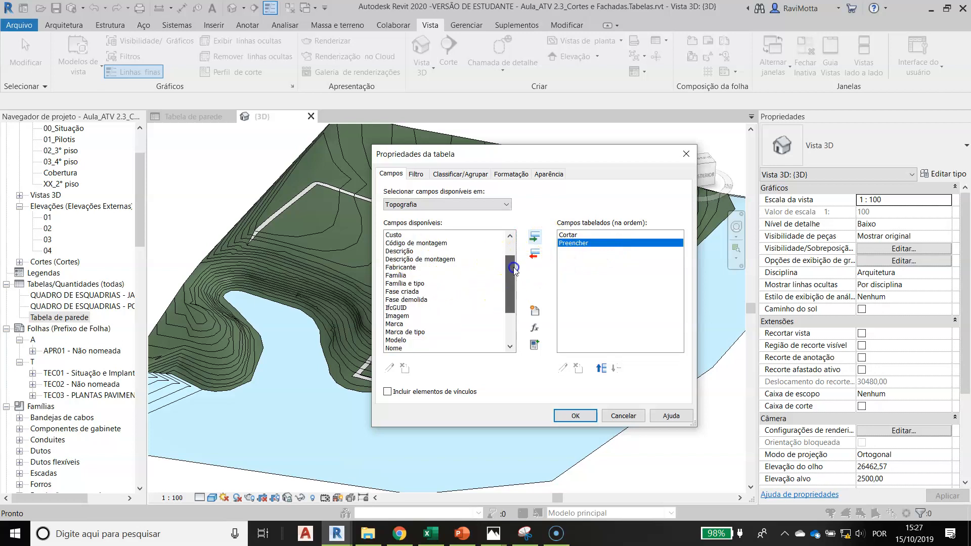
scroll(404, 268, up, 2)
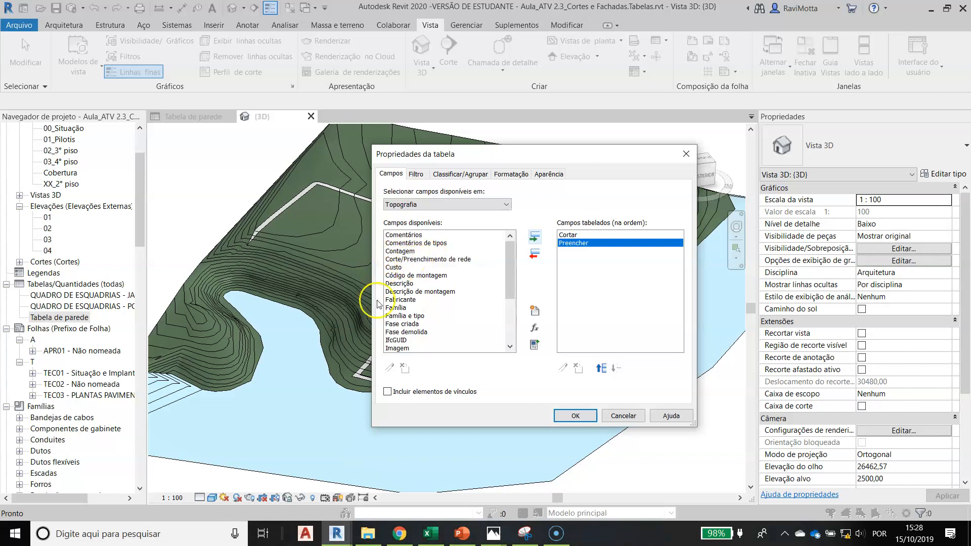
click(470, 259)
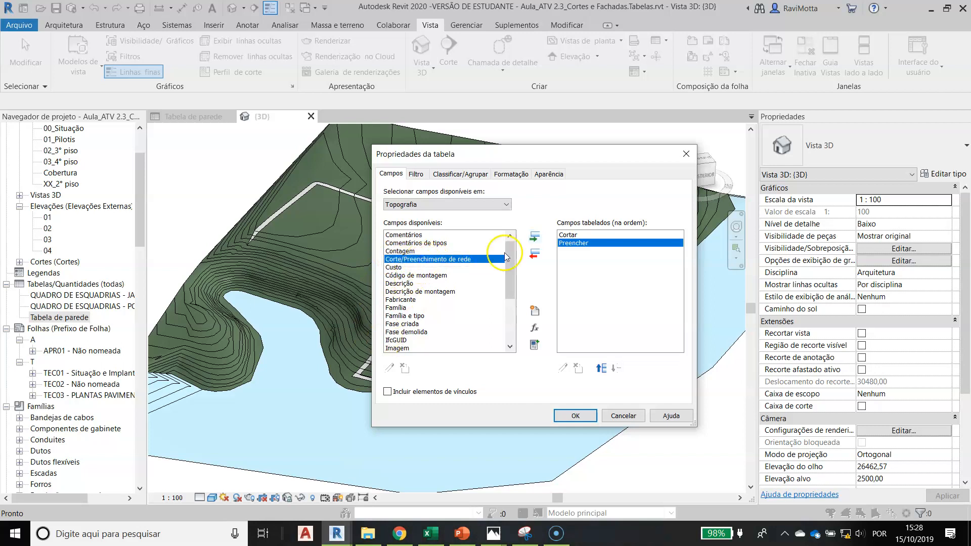
click(535, 236)
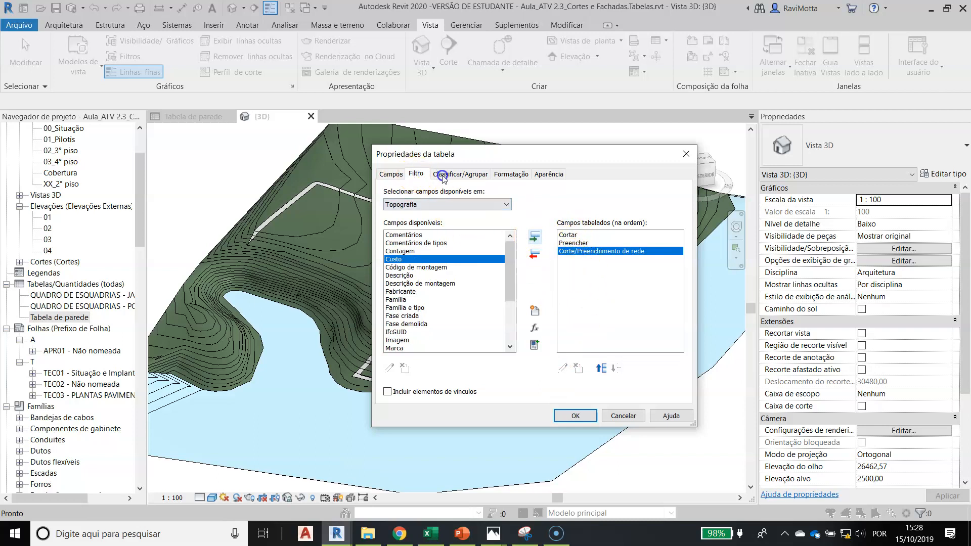
Set the column headings to Corte for the Cortar field and Aterro for the Preencher field, and create the schedule
click(414, 176)
click(466, 175)
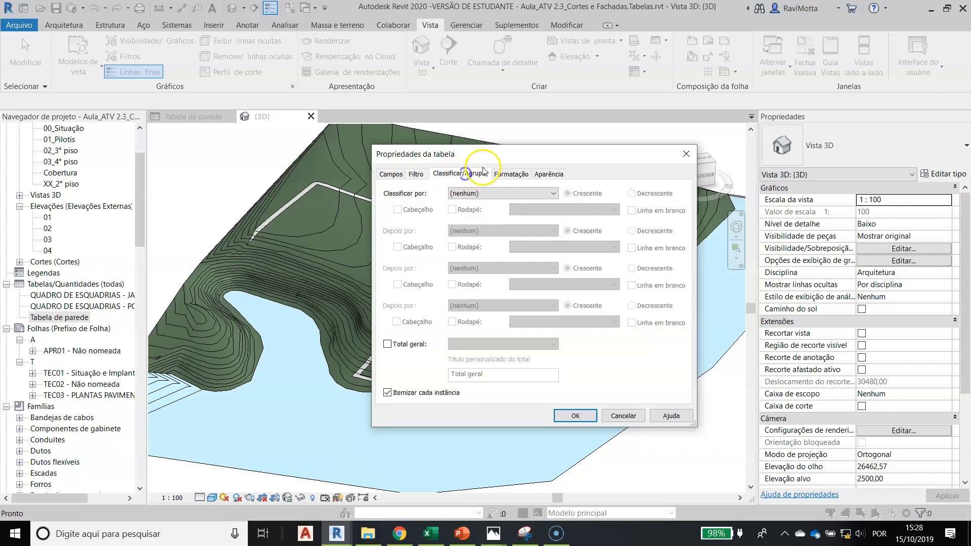
click(513, 174)
click(399, 203)
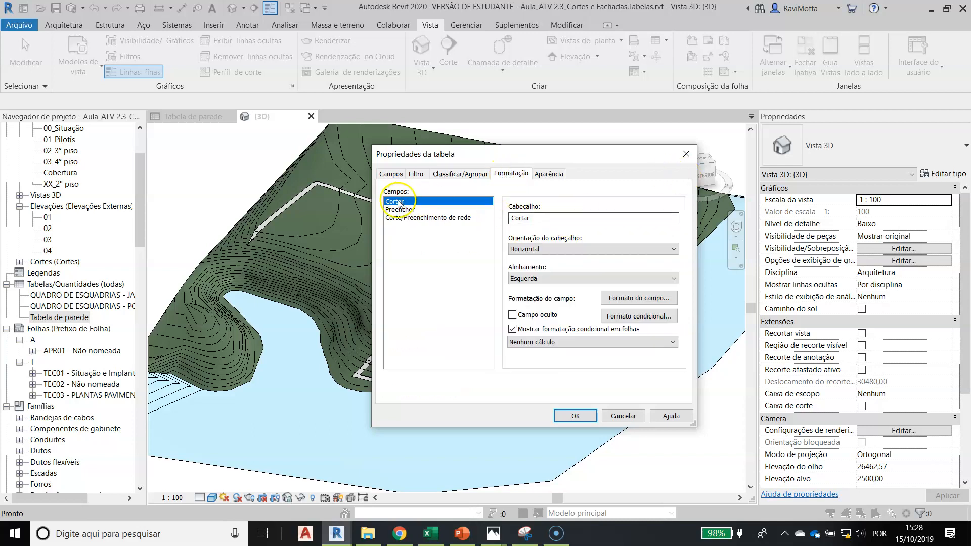
drag(569, 219, 465, 218)
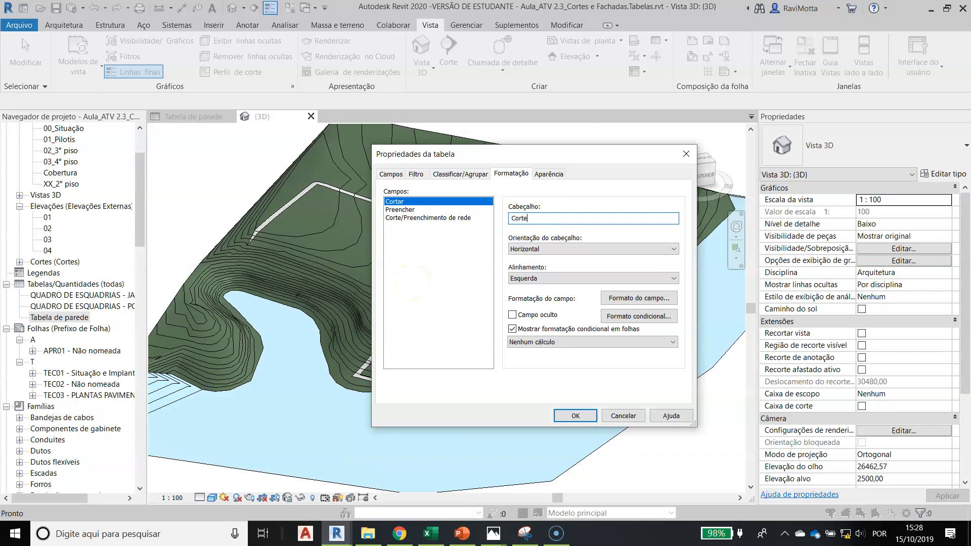
click(405, 209)
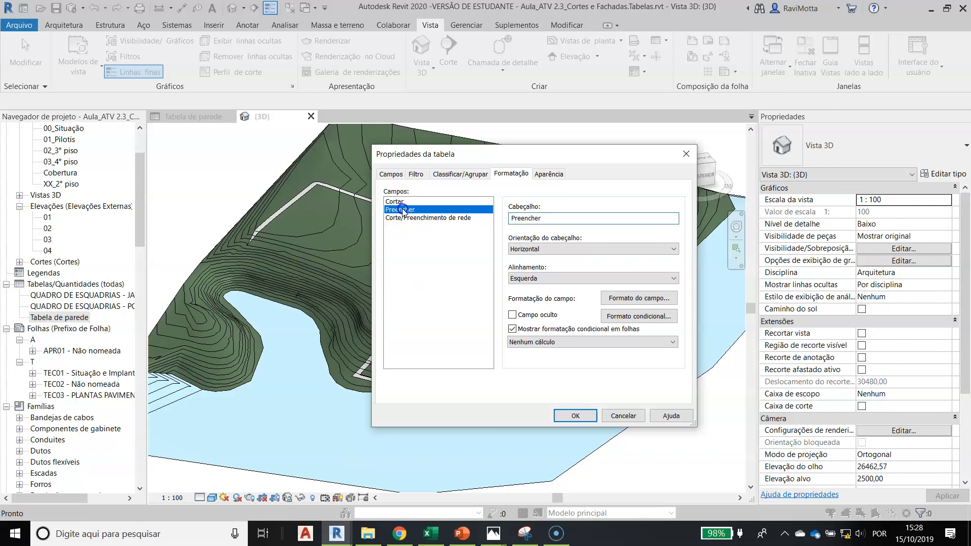
click(466, 213)
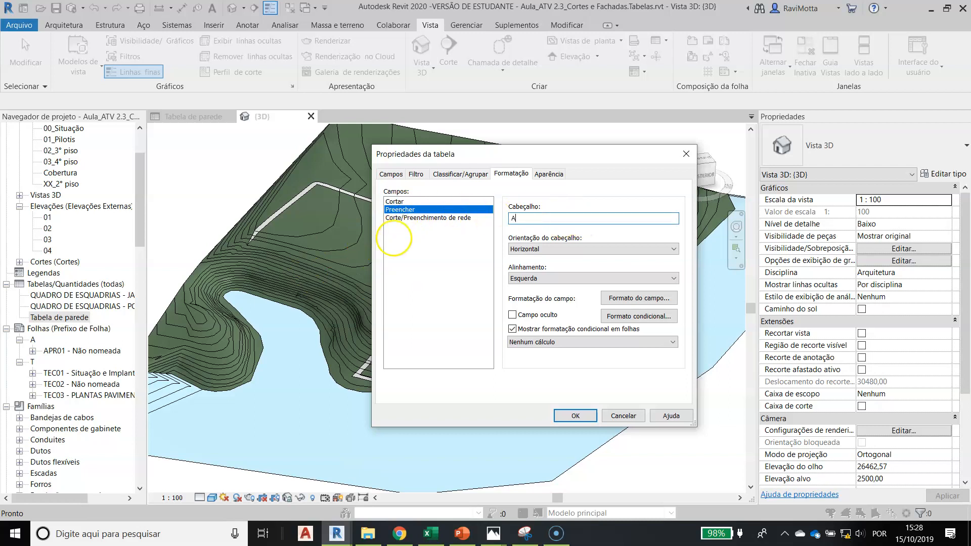
key(Return)
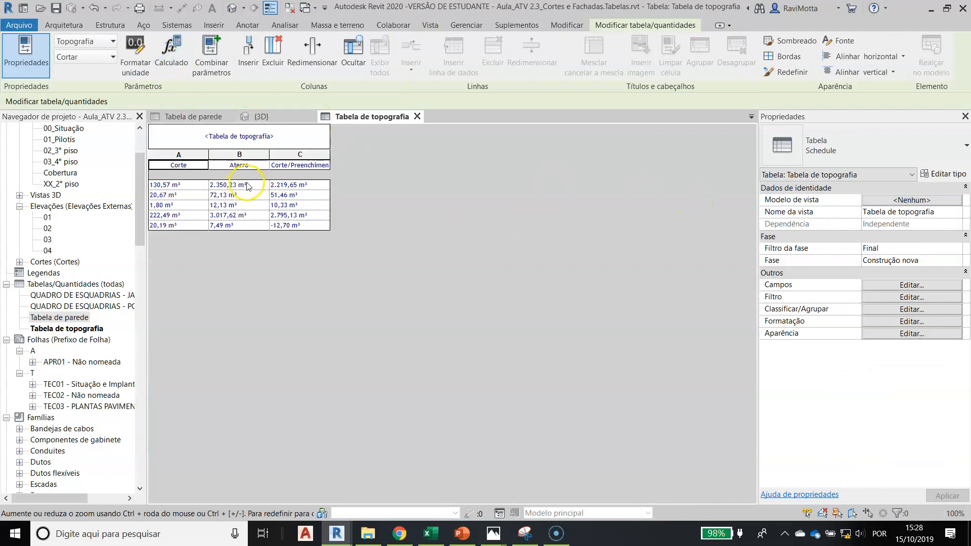
Change the heading of the Corte/Preenchimento de rede field to "Corte - Aterro"
click(303, 164)
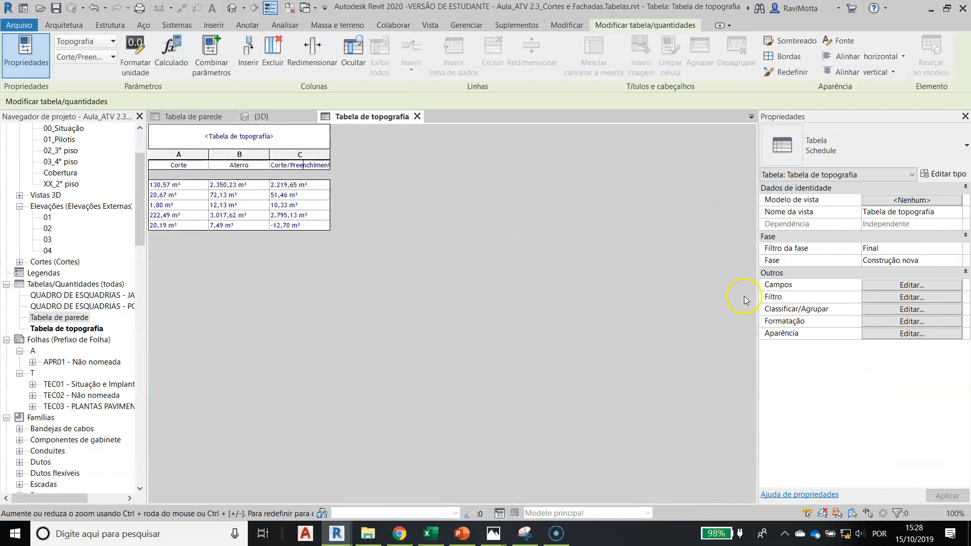
click(904, 322)
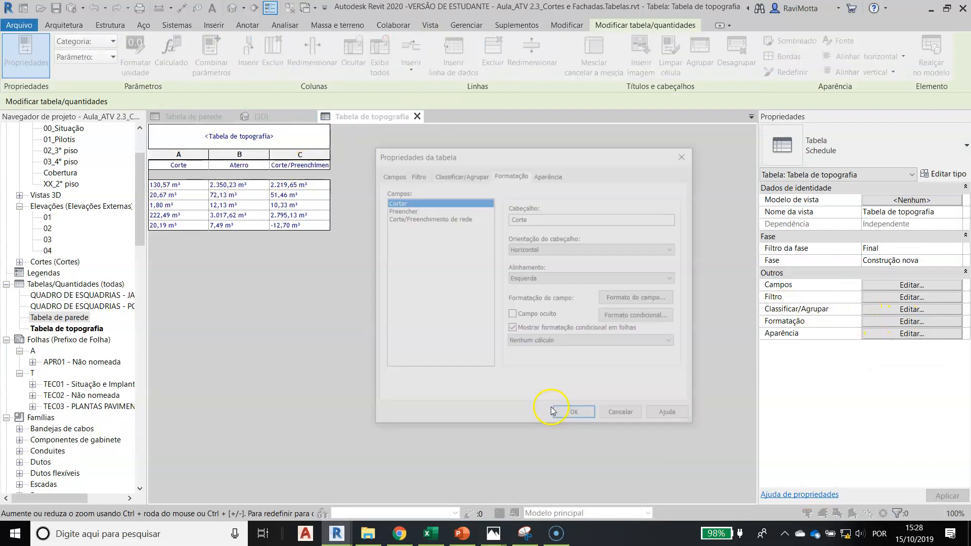
click(414, 218)
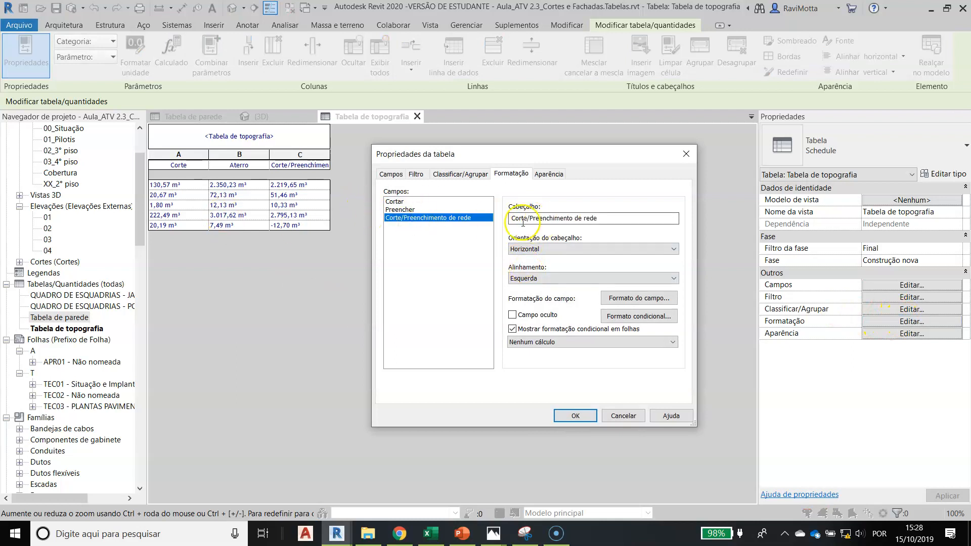
click(422, 220)
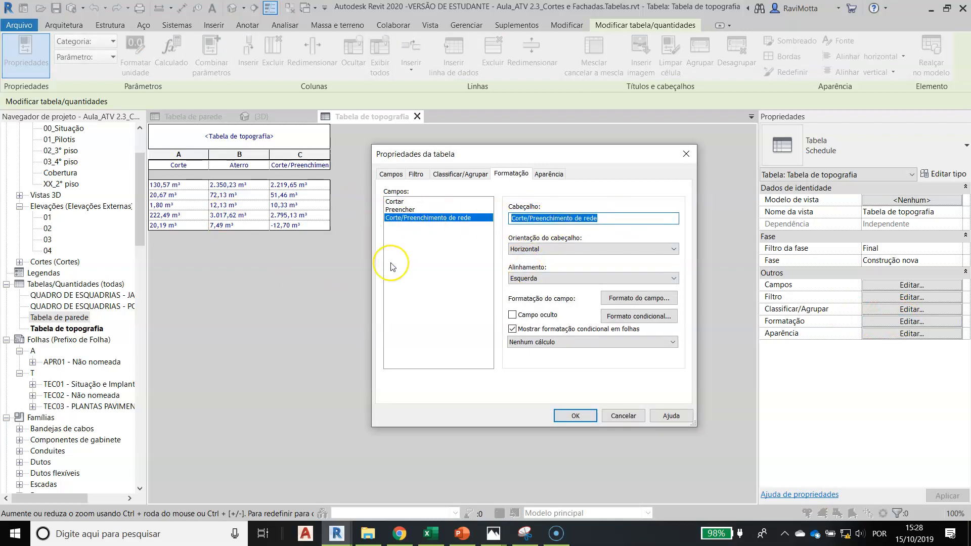
text(Corte - Aterro)
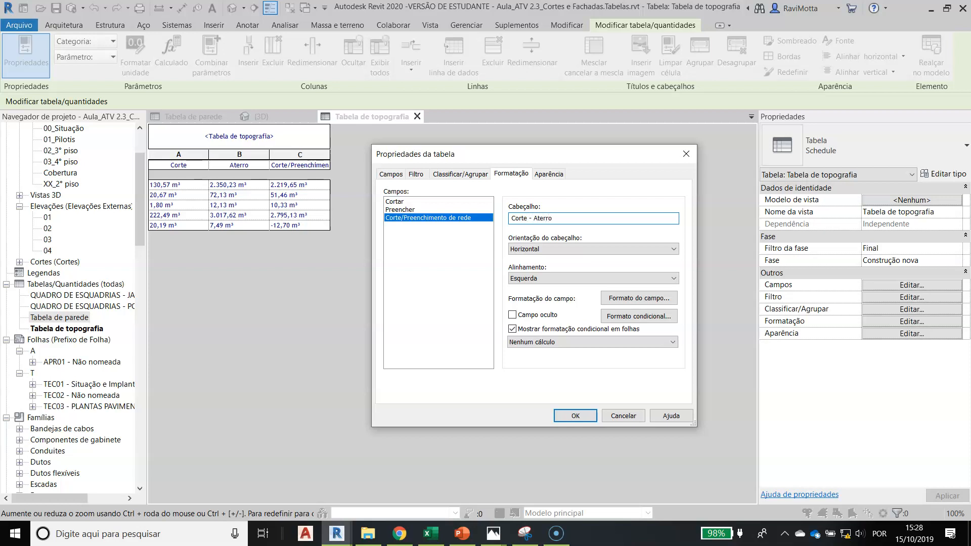
key(Return)
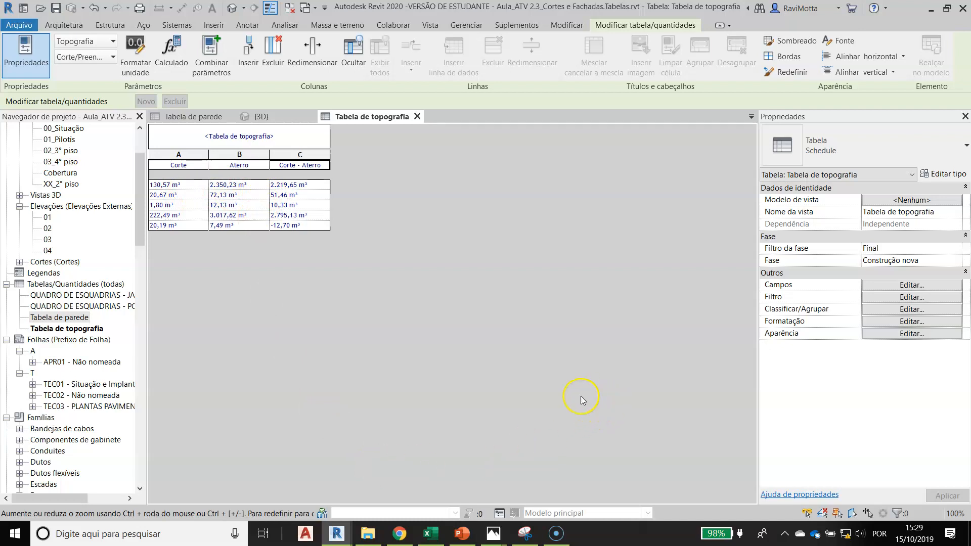
click(901, 310)
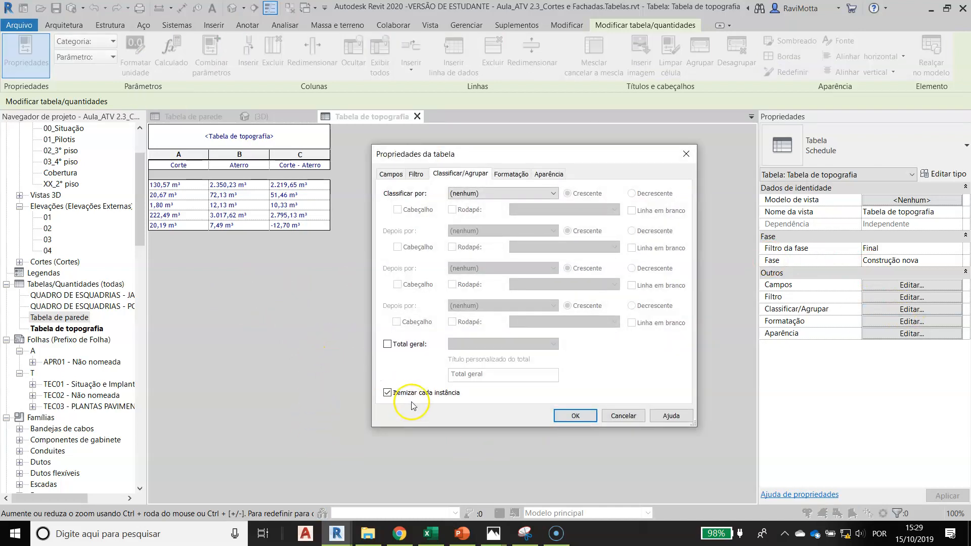
click(387, 393)
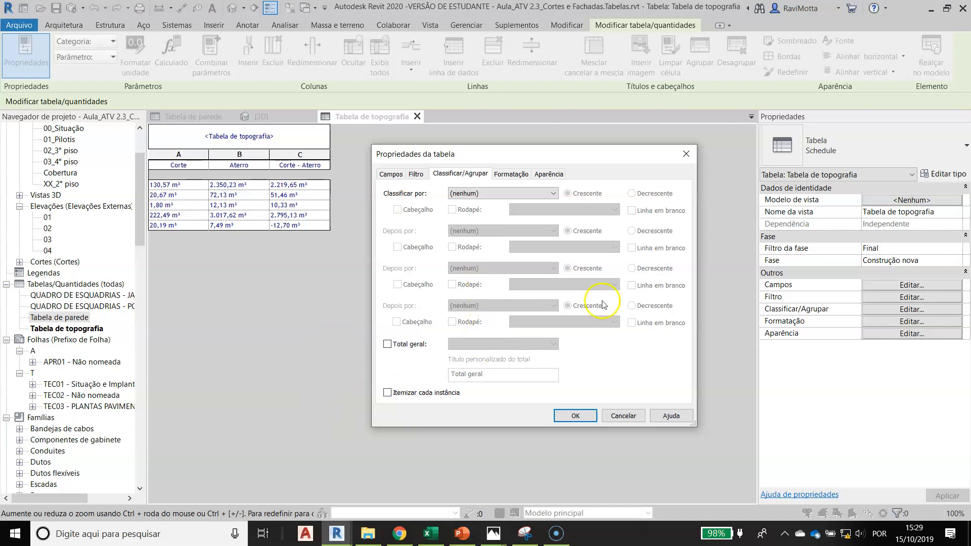
click(516, 174)
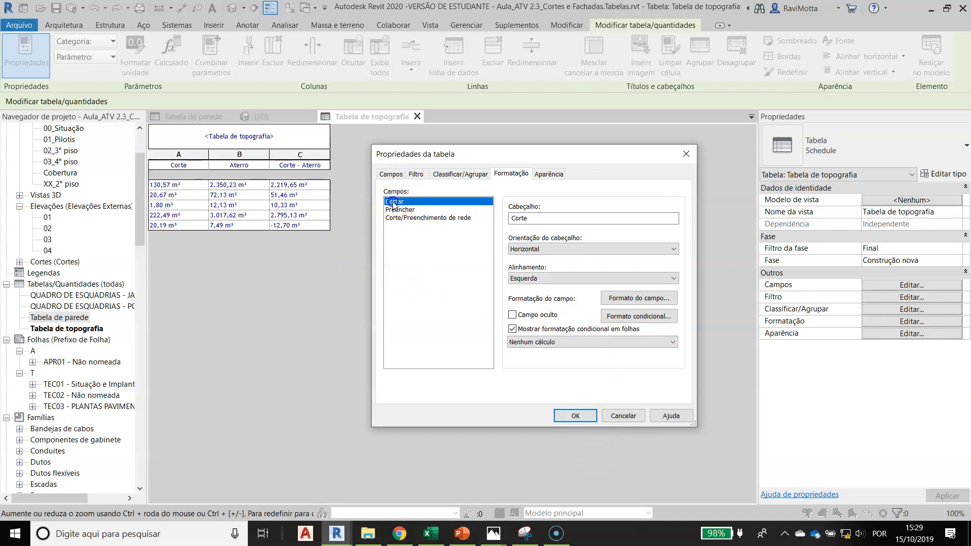
click(456, 178)
click(387, 393)
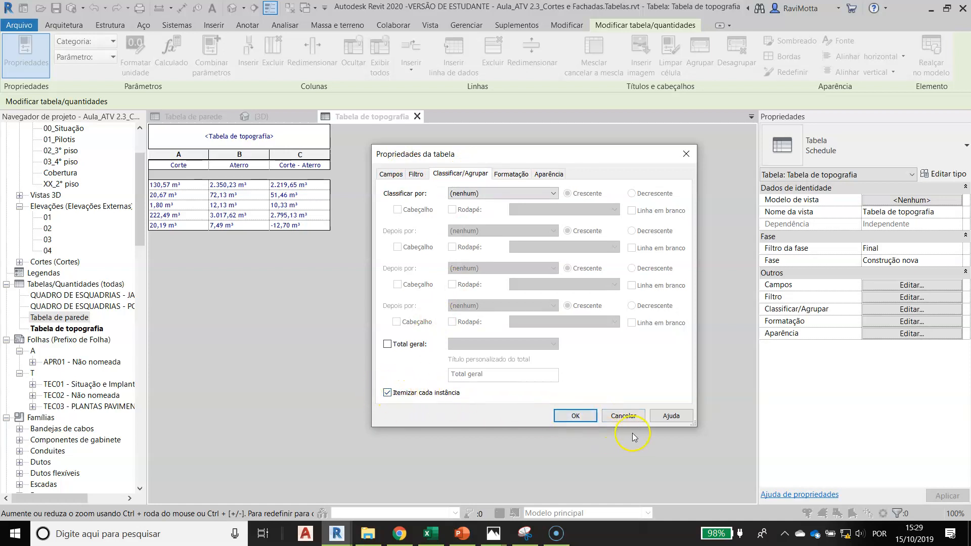
click(575, 416)
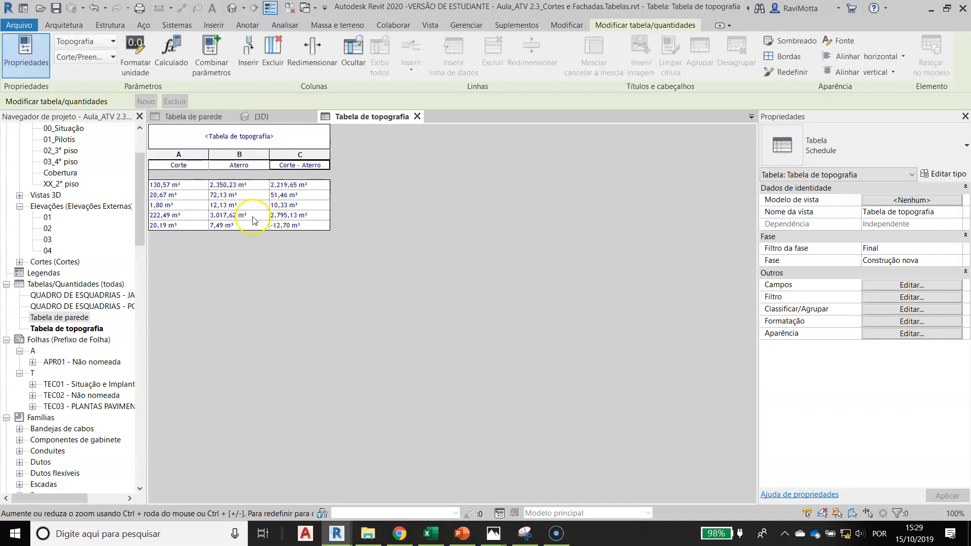
Set the Cortar, Preencher and Corte/Preenchimento de rede fields to calculate totals (Calcular os totais)
click(898, 309)
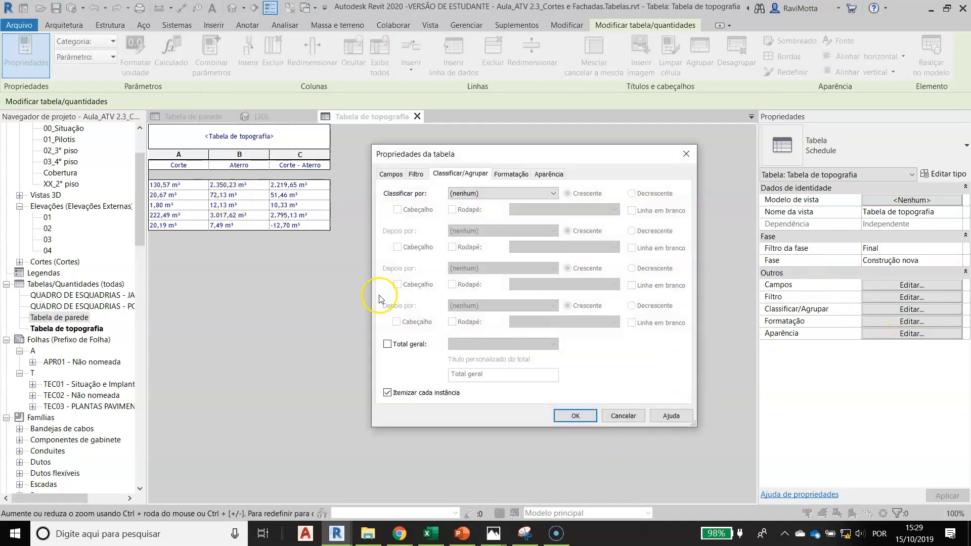
click(512, 173)
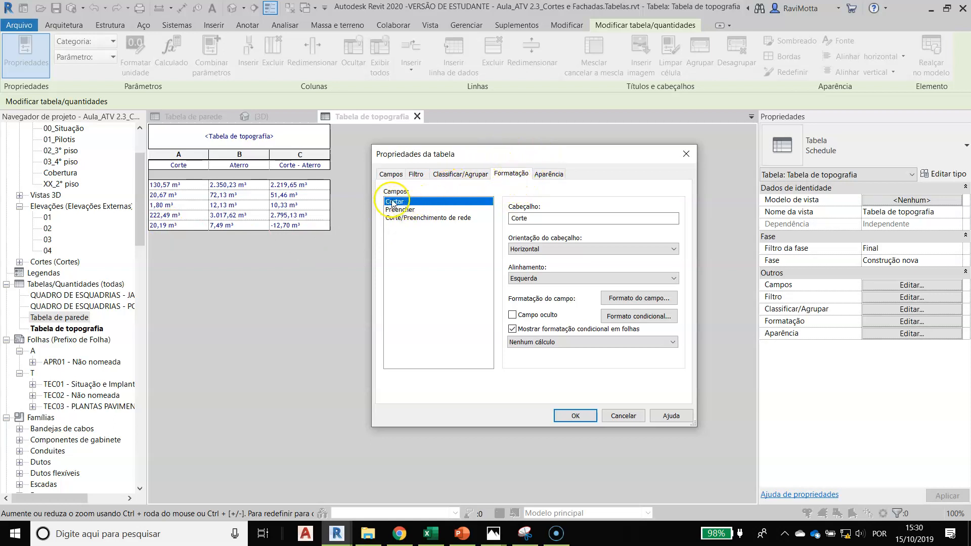
click(540, 343)
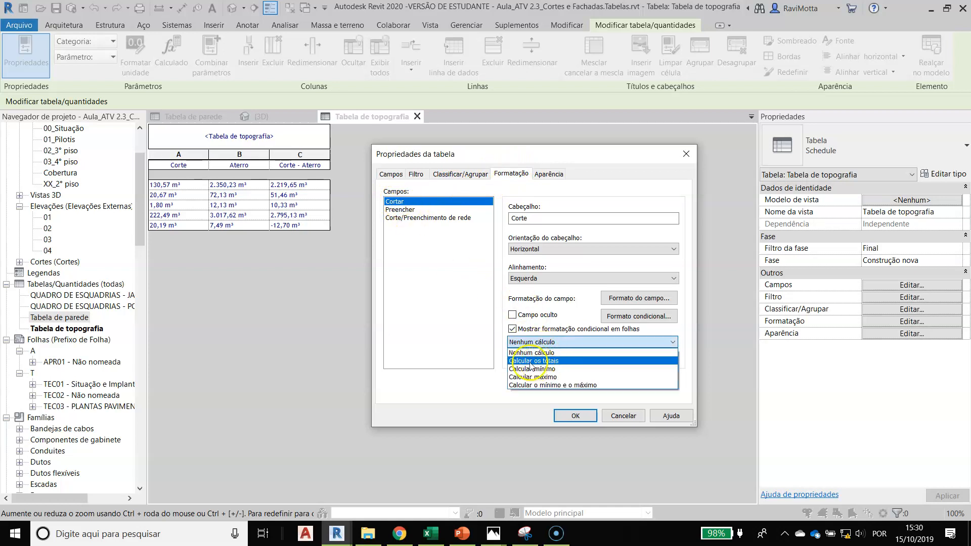
click(530, 363)
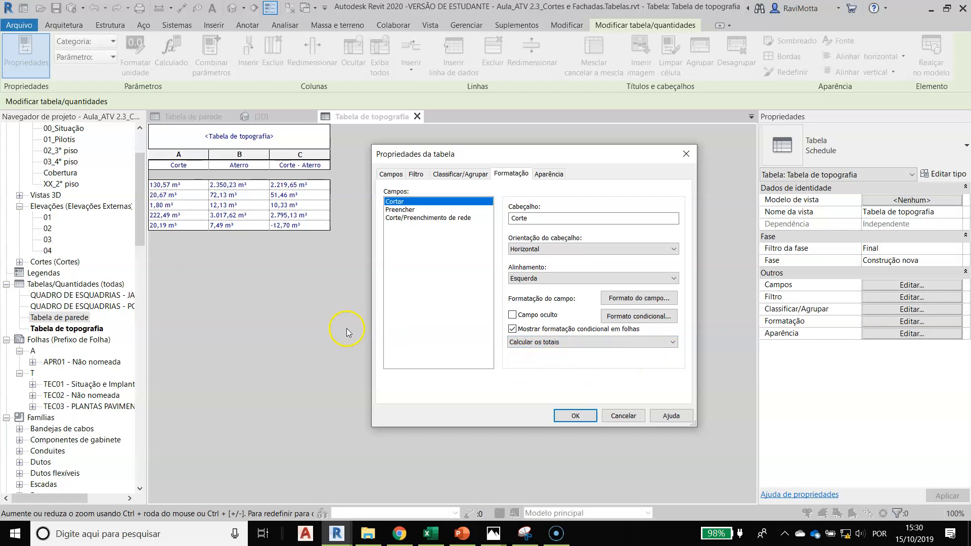
click(399, 209)
click(600, 349)
click(528, 359)
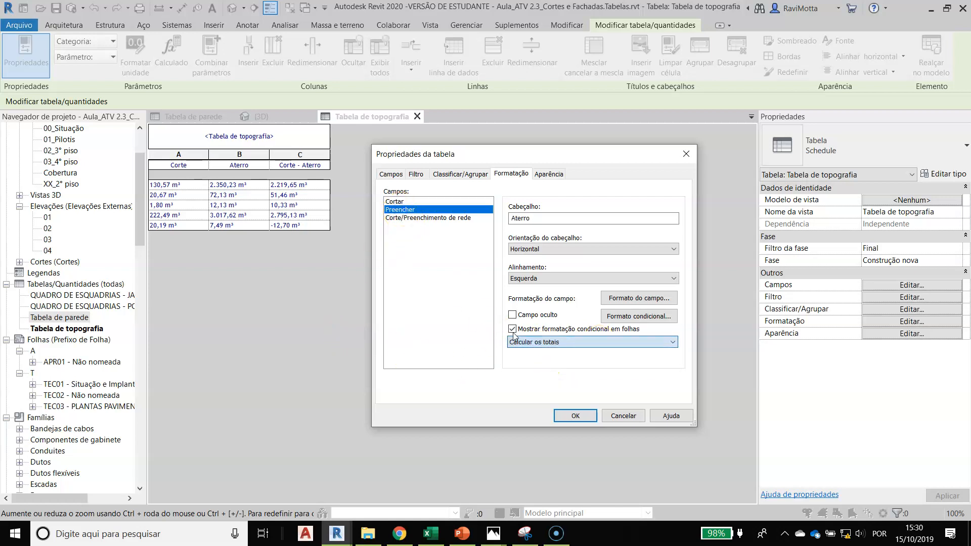
click(430, 217)
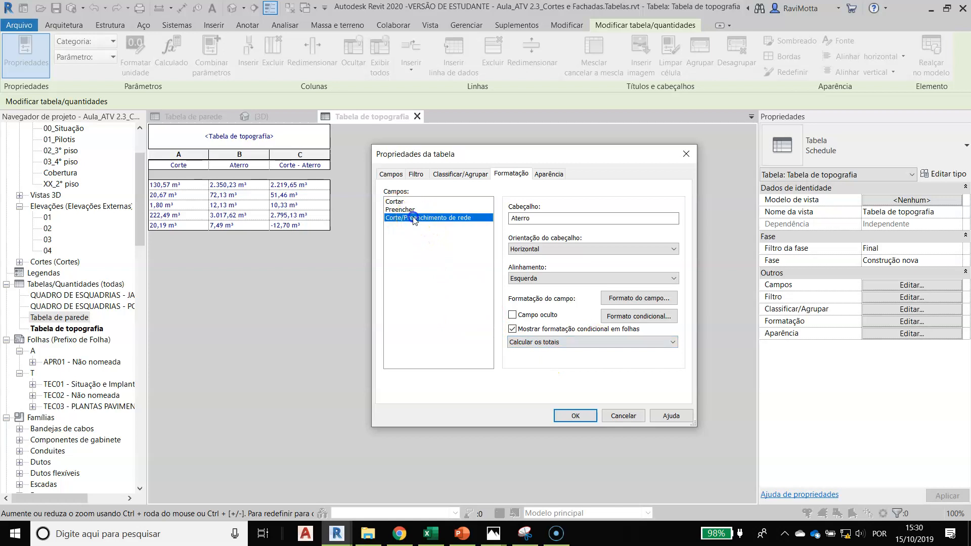
click(567, 344)
click(537, 361)
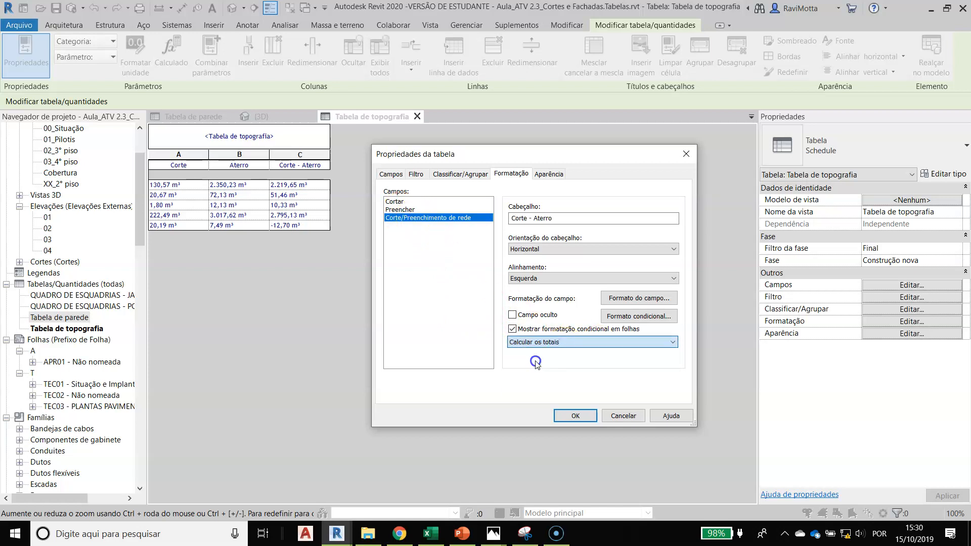
Add a grand total row to the topography schedule, showing totals only (Somente totais)
click(453, 175)
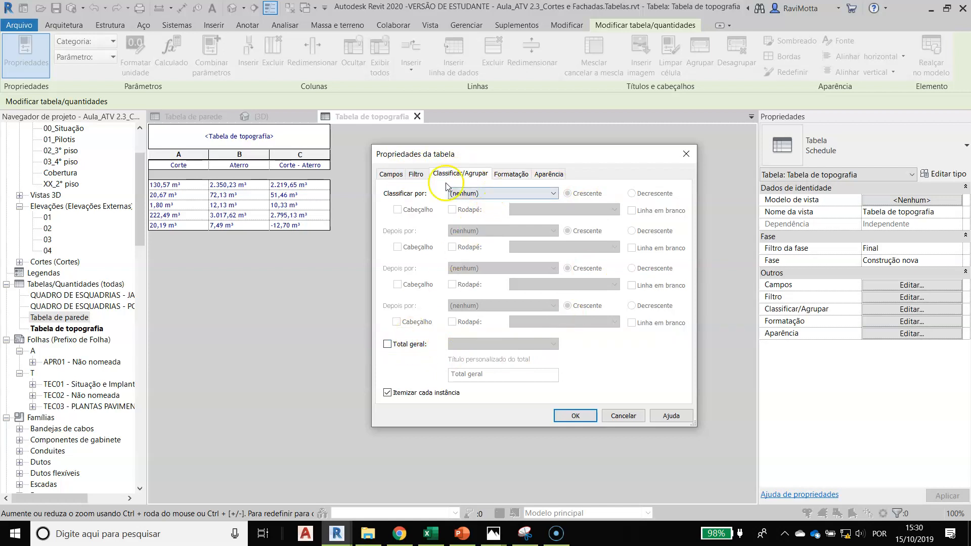
click(388, 344)
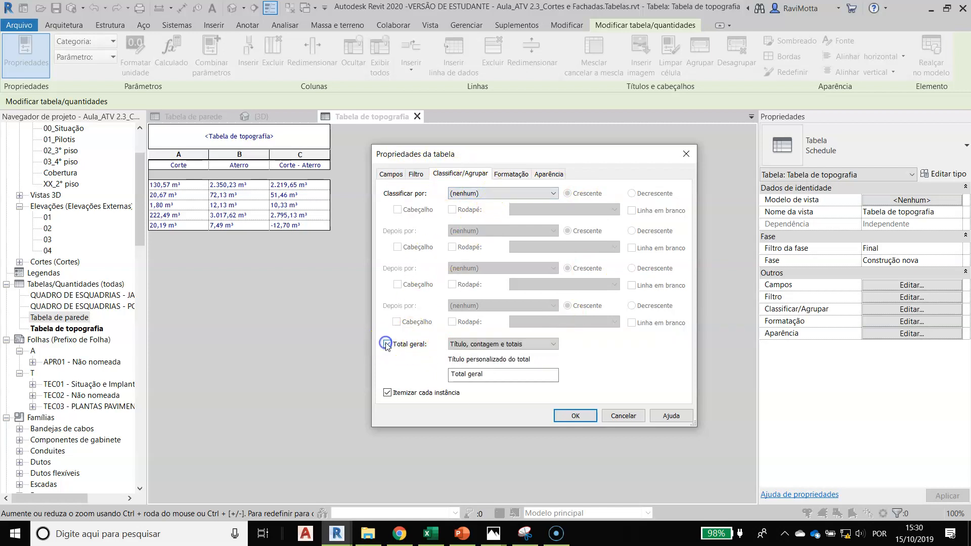
click(555, 346)
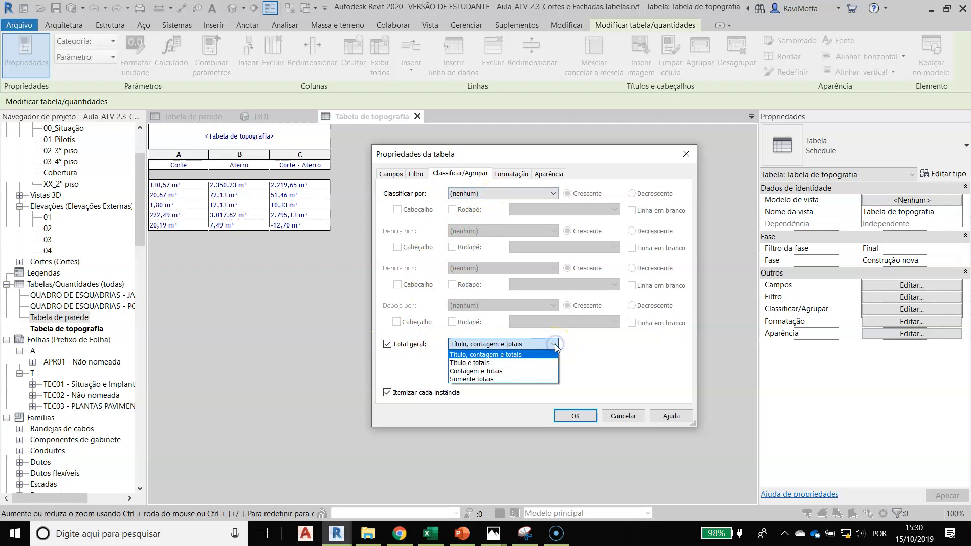
click(475, 379)
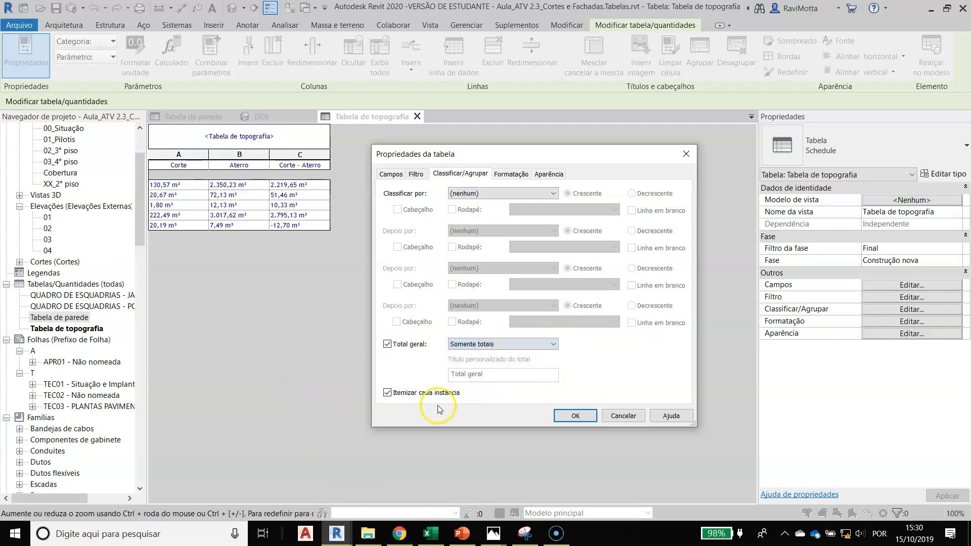
click(556, 533)
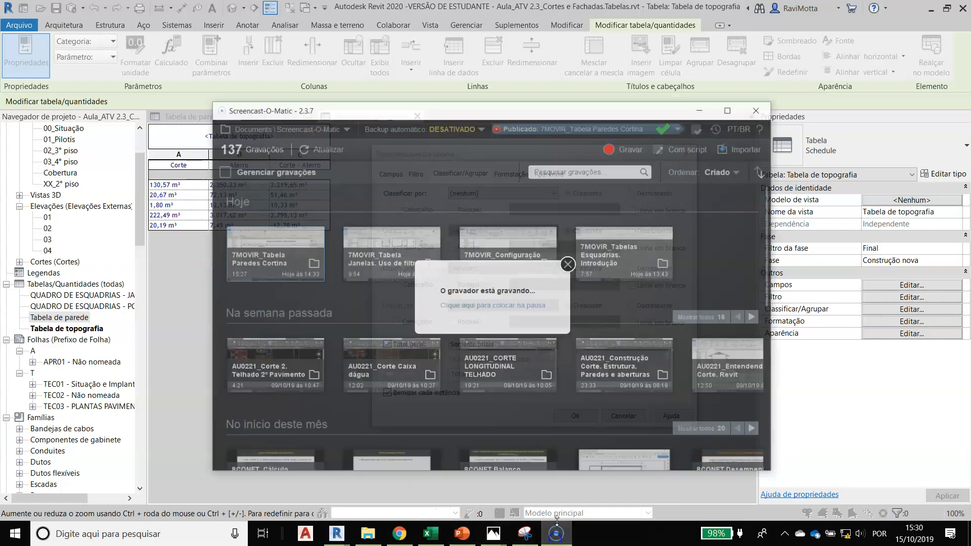
click(502, 297)
click(168, 304)
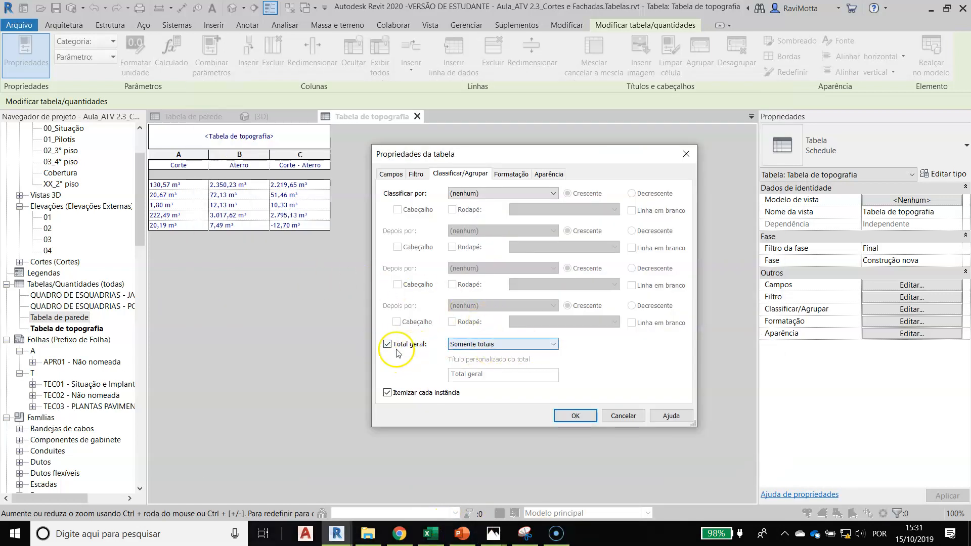
click(576, 416)
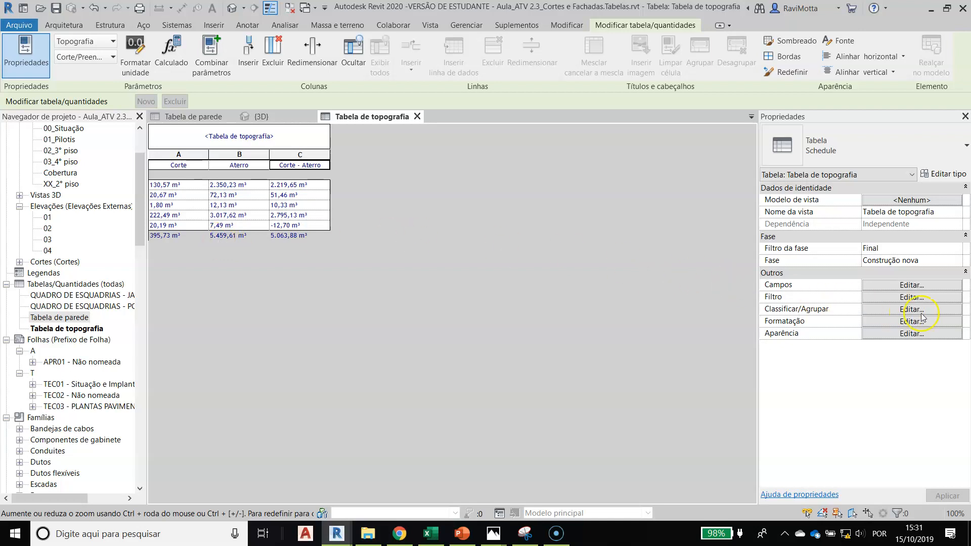
Turn off itemizing every instance and the grand total in the topography schedule
click(910, 310)
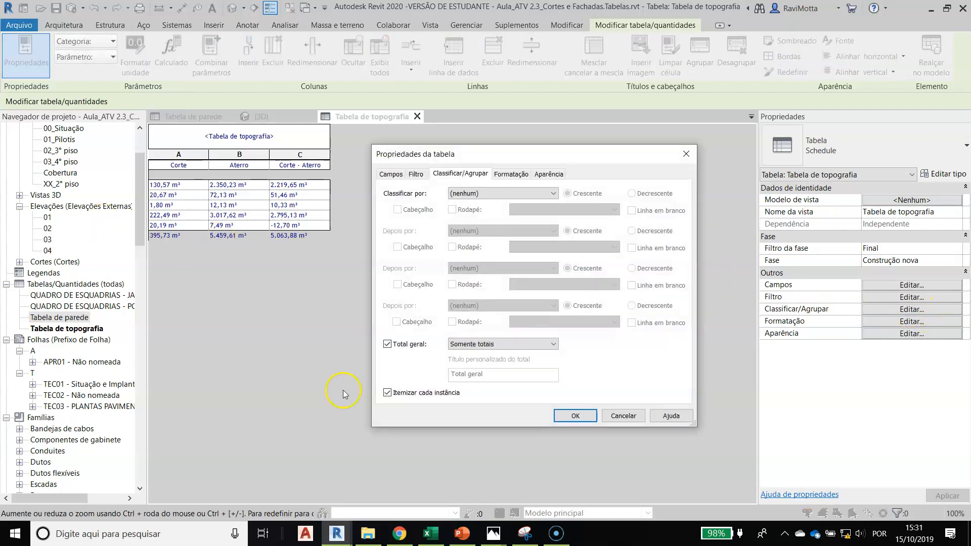
click(388, 393)
click(388, 345)
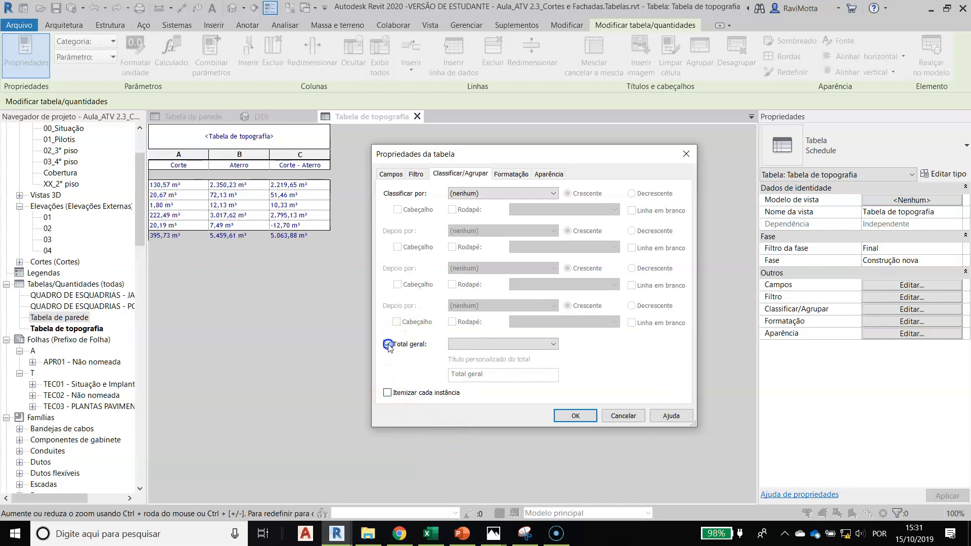
click(577, 416)
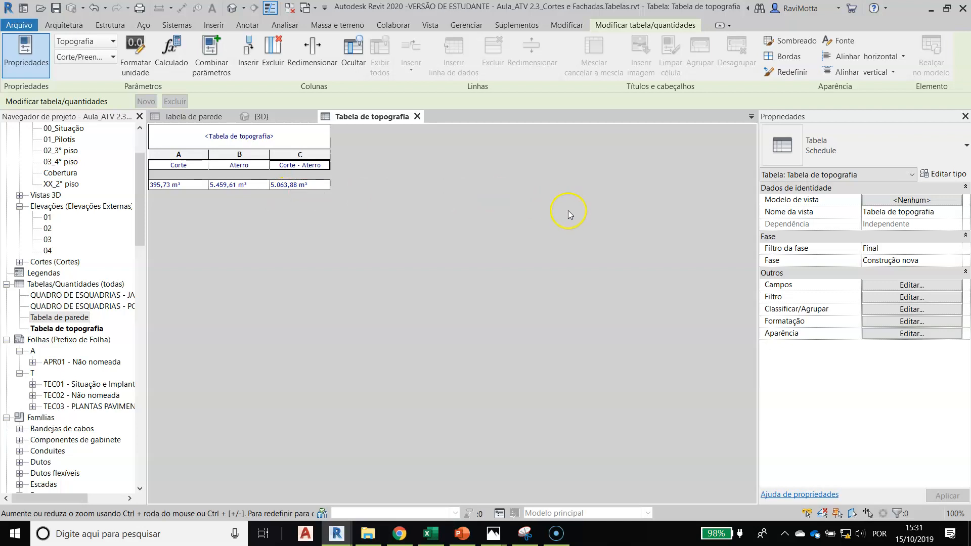
Remove the blank row before the data in the topography schedule's appearance settings
click(890, 335)
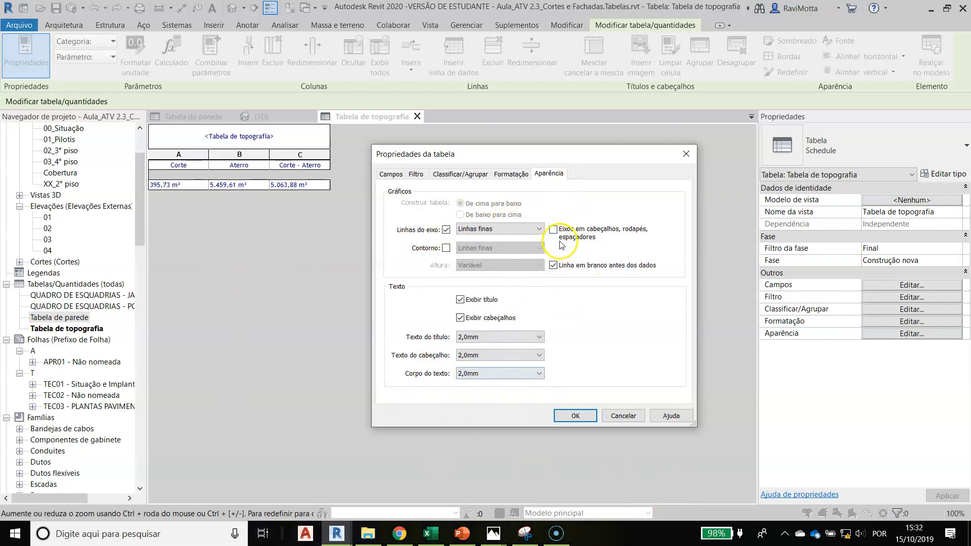
click(552, 266)
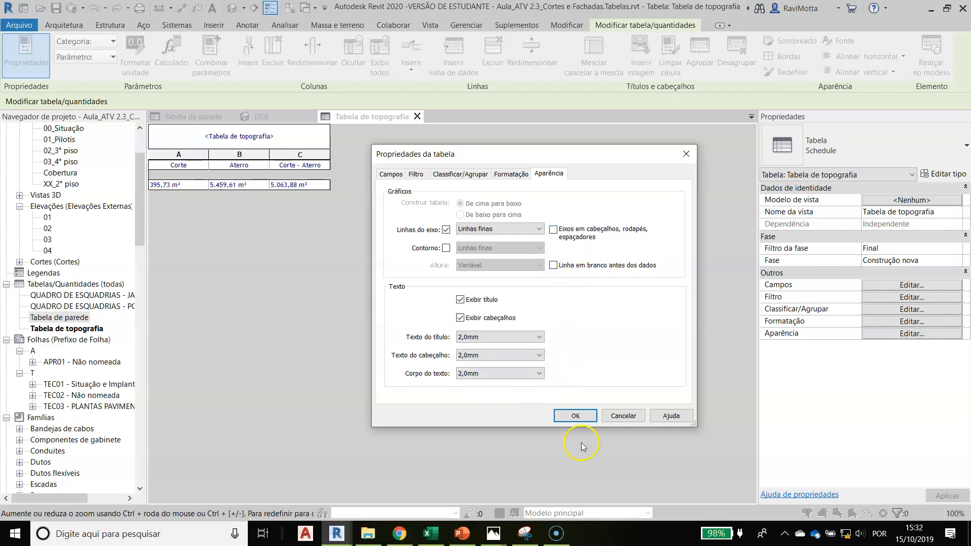
click(576, 416)
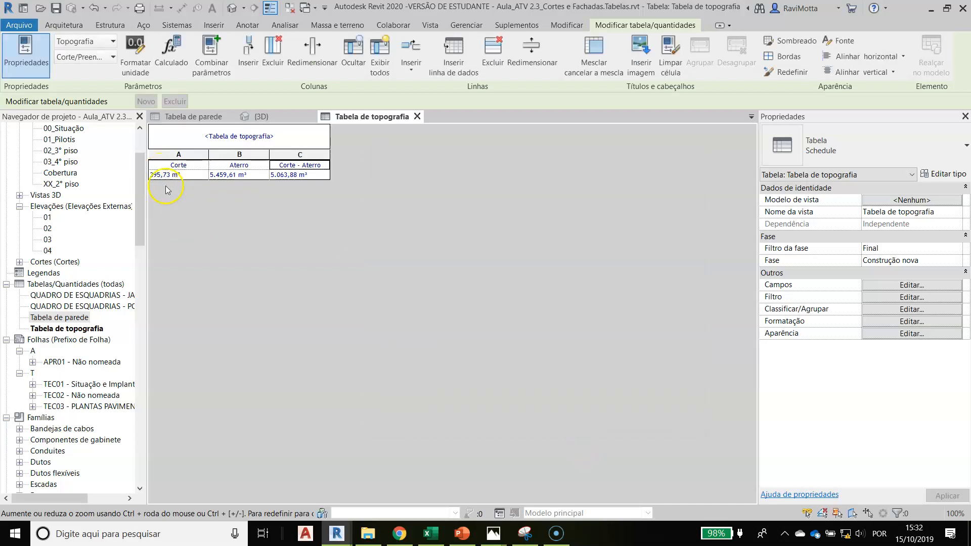
click(193, 175)
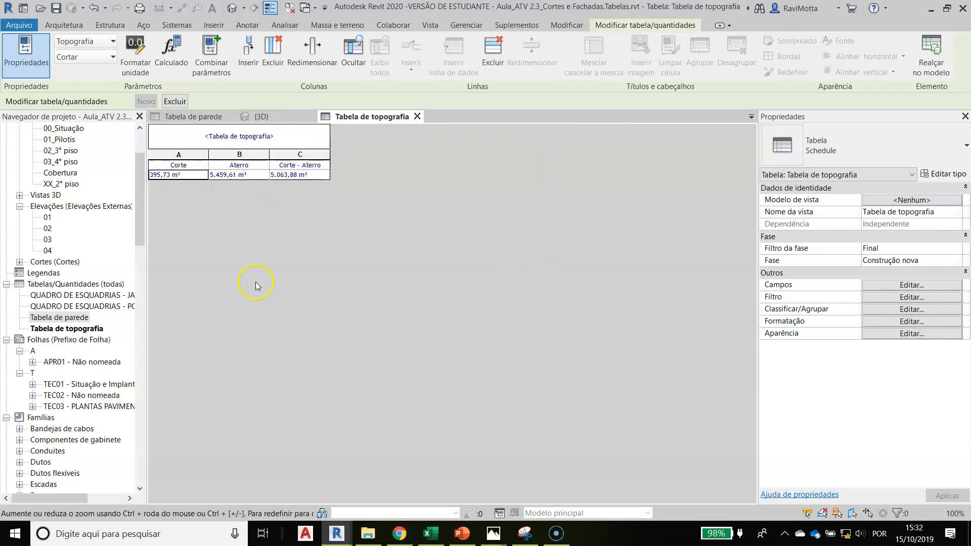
Open sheet TEC01 - Situação e Implantação and leave nothing selected on it
click(194, 117)
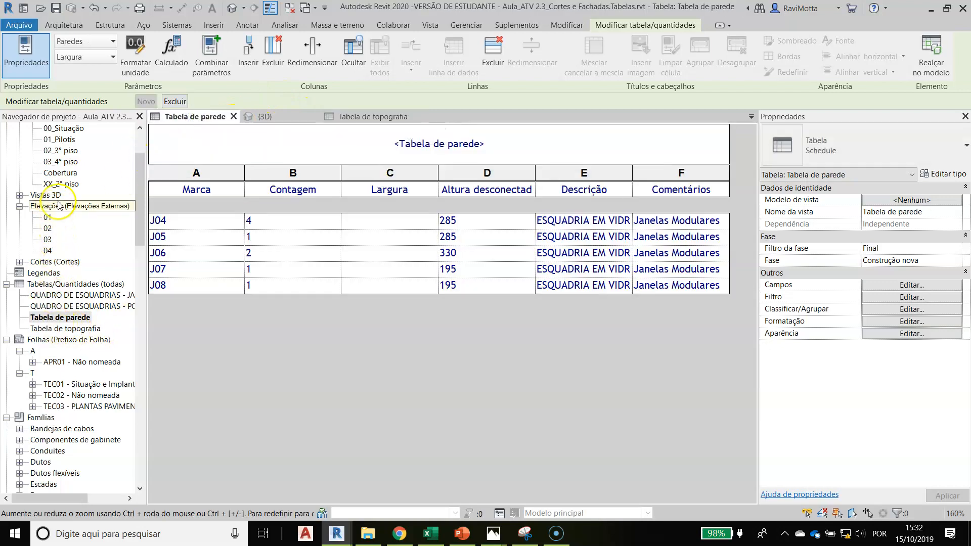
double_click(80, 385)
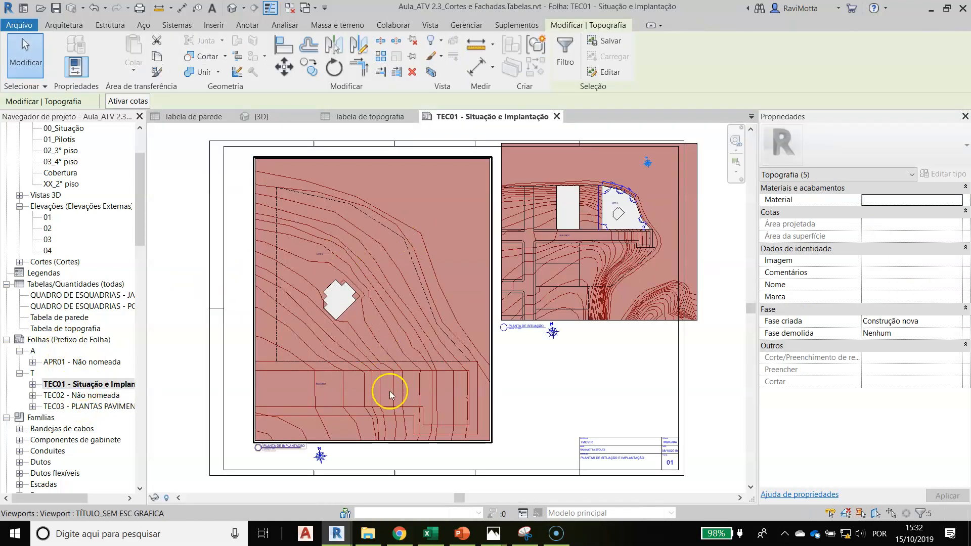
click(411, 472)
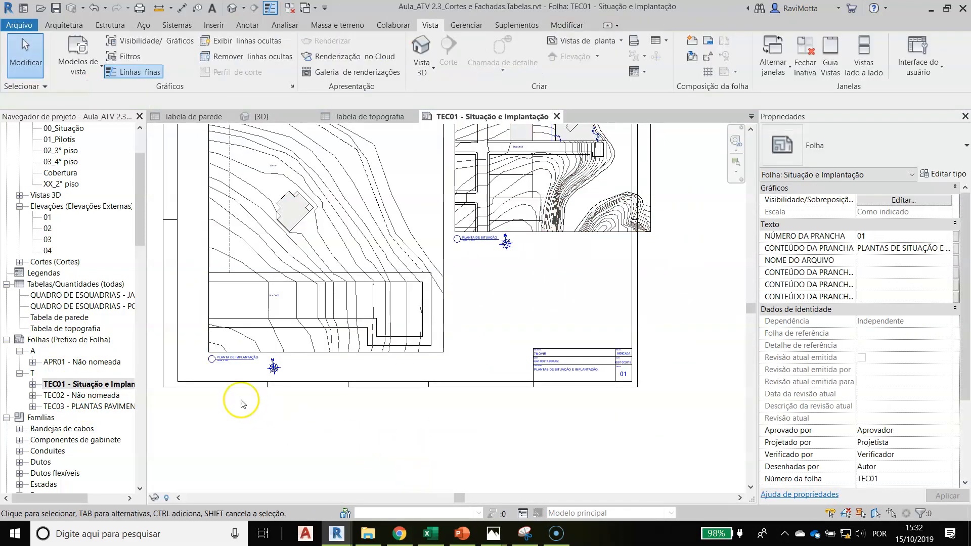
Examine the building footprint and the surrounding terrain contours in the Planta de Implantação view on the sheet
scroll(271, 363, up, 3)
scroll(280, 316, down, 1)
middle_drag(282, 325, 329, 503)
scroll(390, 319, up, 3)
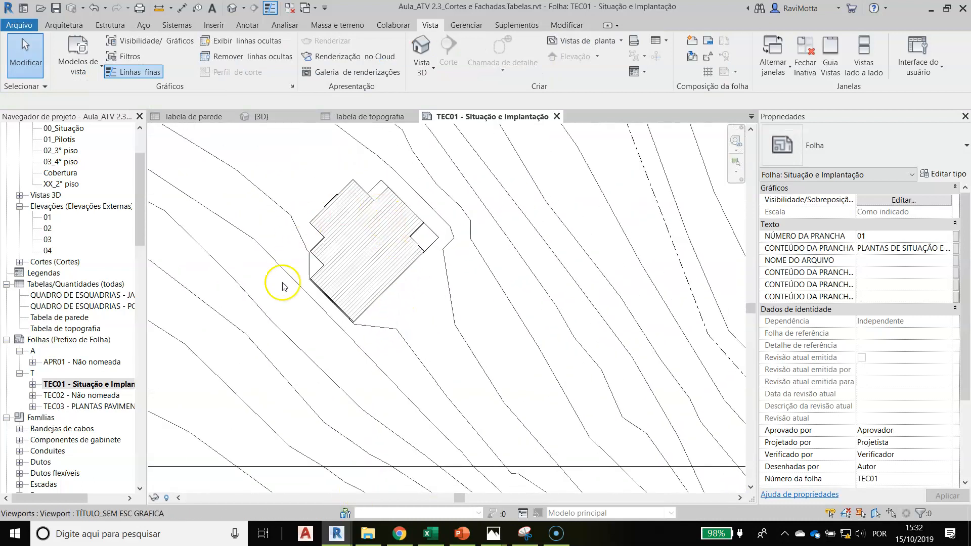
mouse_move(356, 344)
middle_down()
mouse_move(365, 419)
mouse_move(347, 396)
middle_up()
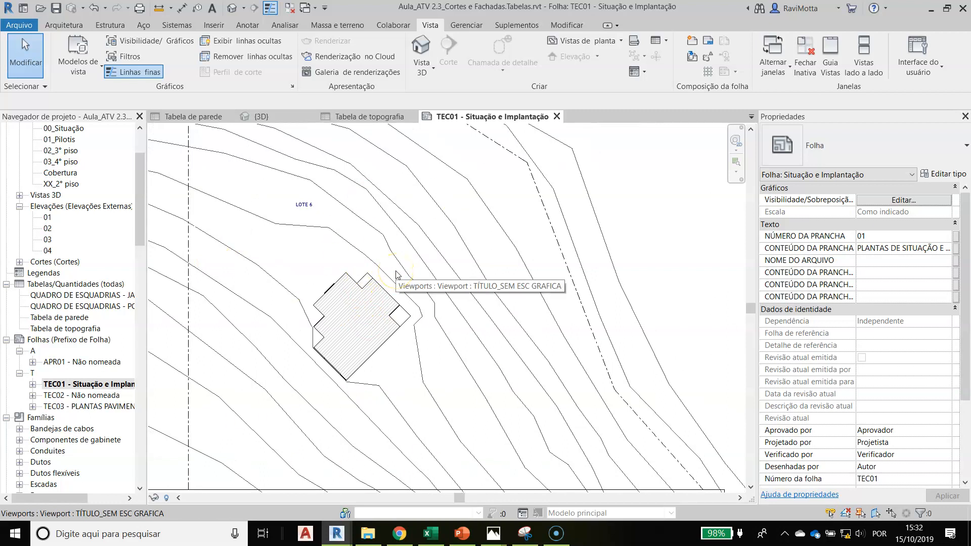
scroll(386, 323, down, 1)
mouse_move(385, 324)
middle_down()
mouse_move(366, 270)
mouse_move(362, 301)
middle_up()
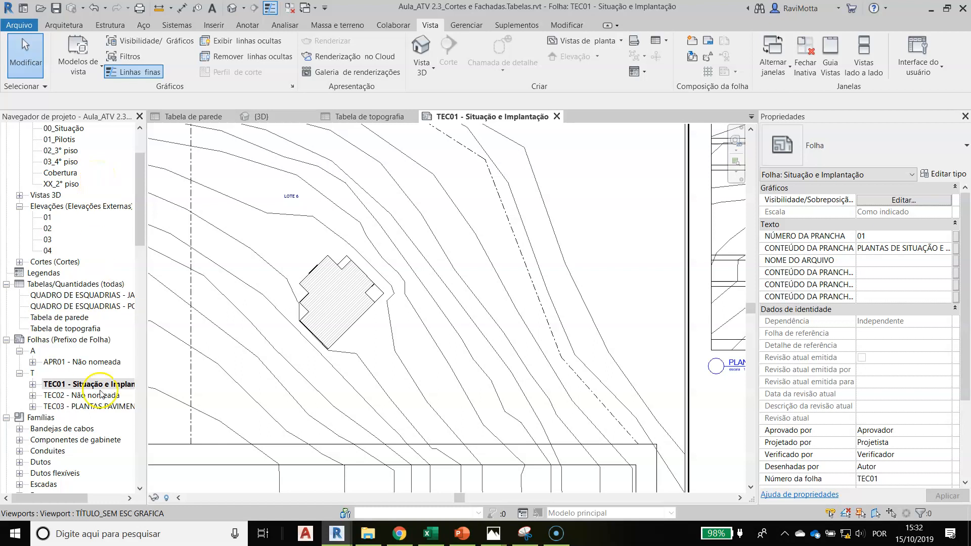
Place the Tabela de topografia schedule on sheet TEC01 and position it just above the title block
scroll(339, 347, down, 4)
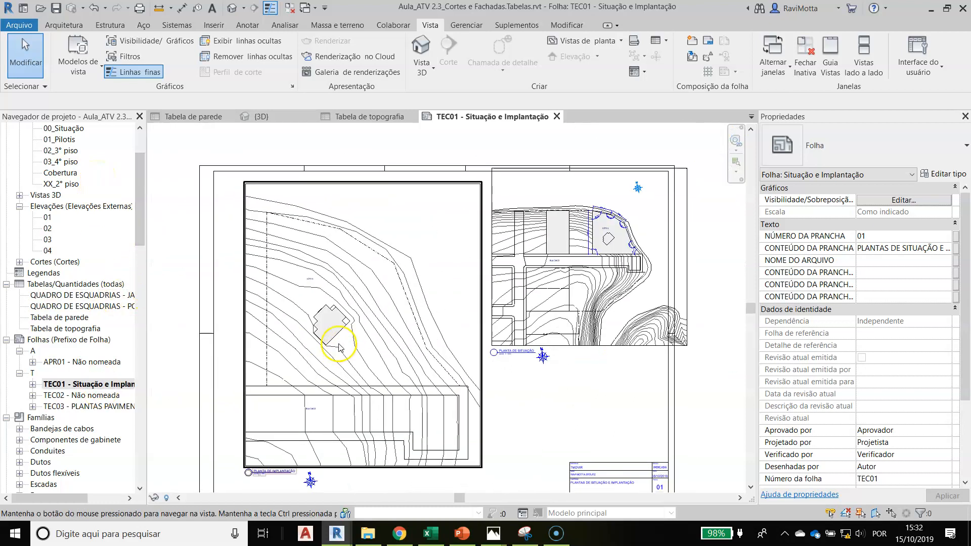
middle_drag(339, 347, 298, 276)
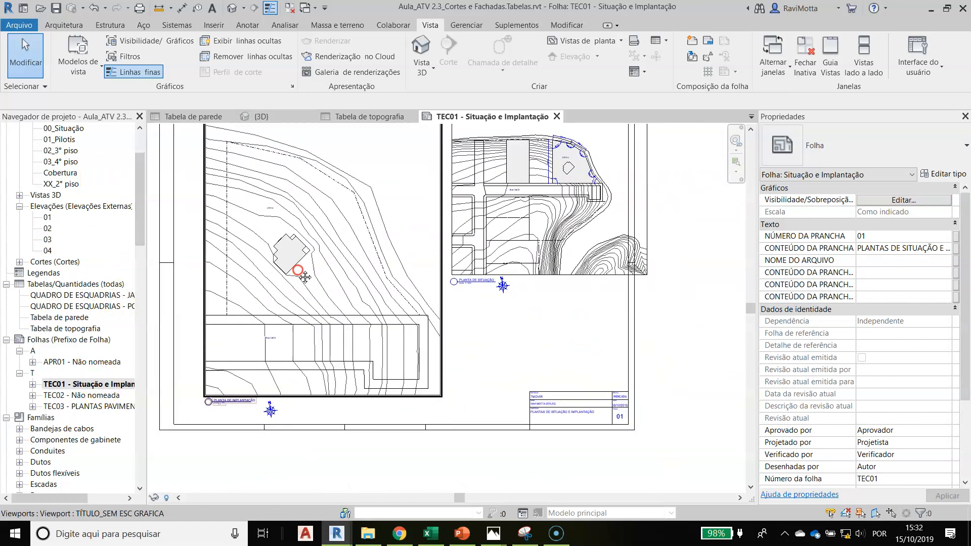
click(52, 329)
drag(481, 387, 473, 387)
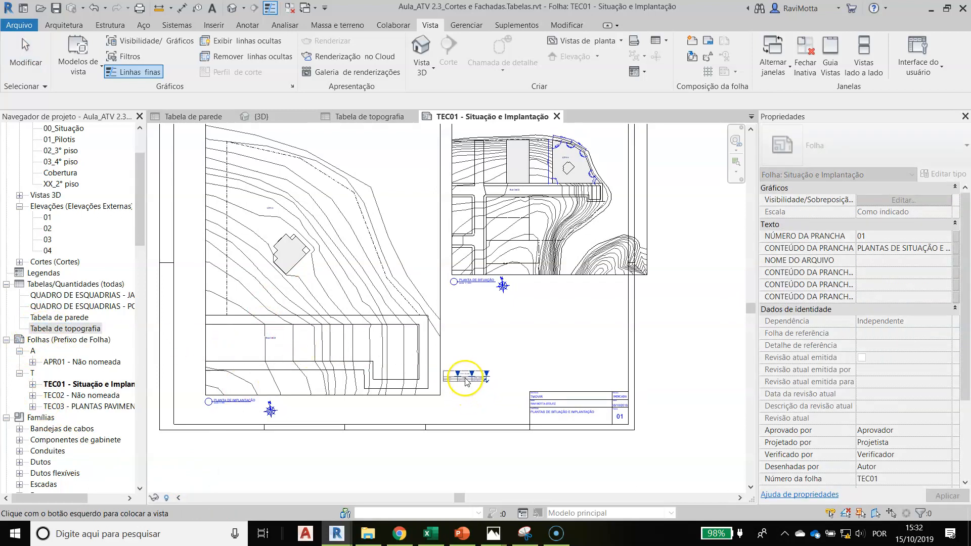
click(465, 382)
scroll(464, 387, up, 3)
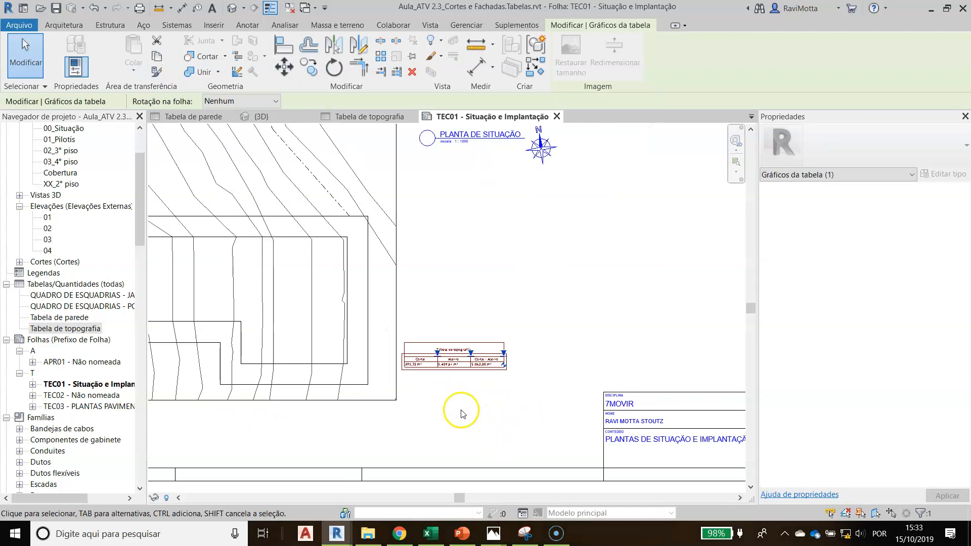
drag(453, 364, 679, 372)
scroll(456, 253, down, 2)
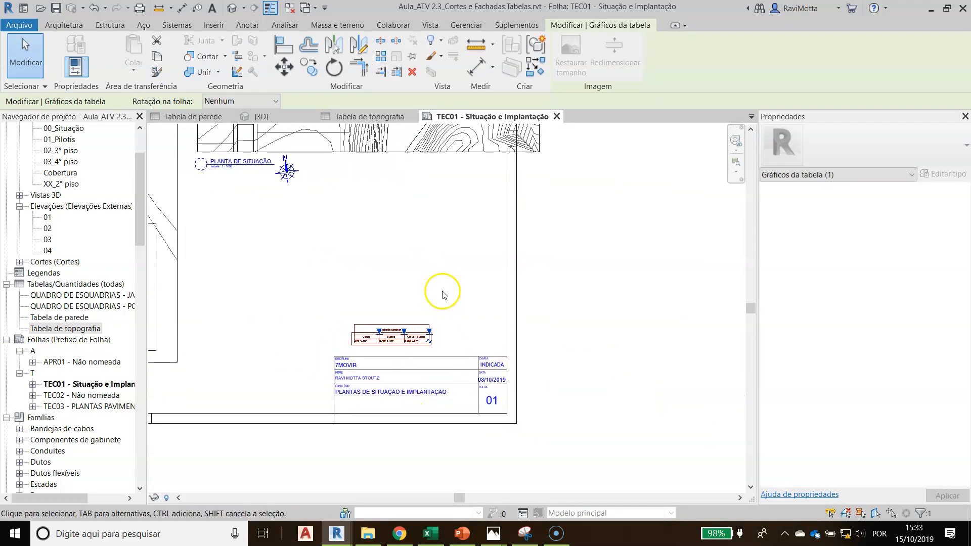
scroll(384, 349, up, 5)
click(531, 362)
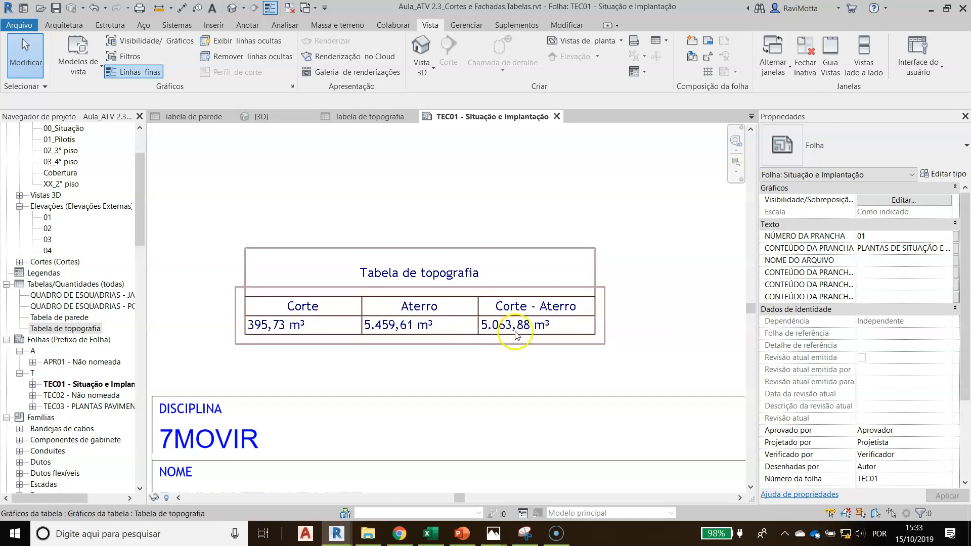
scroll(506, 316, down, 2)
scroll(507, 317, down, 2)
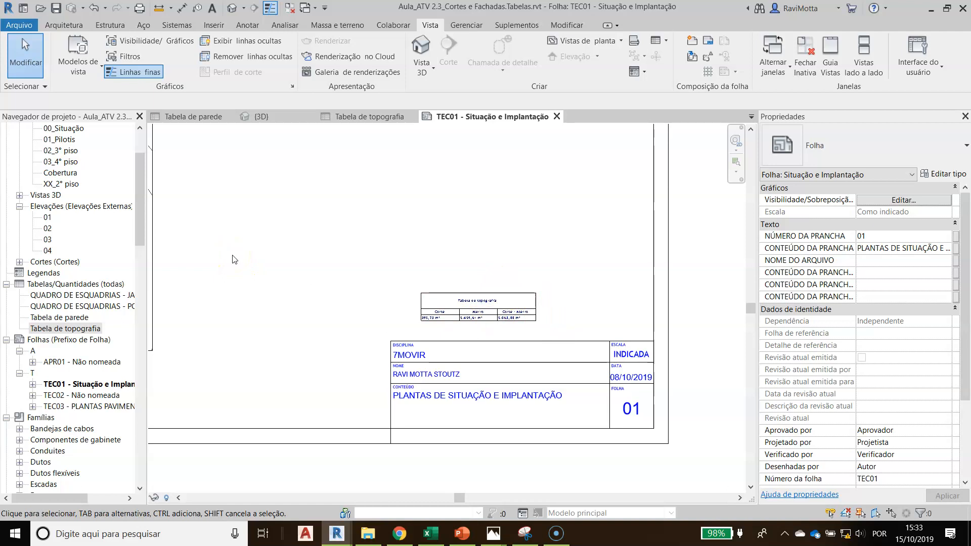
scroll(505, 329, up, 3)
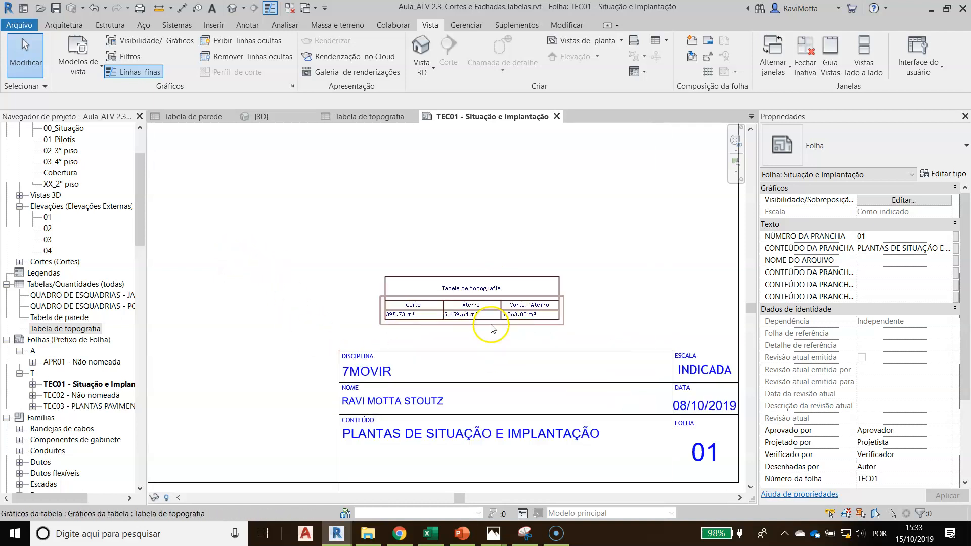